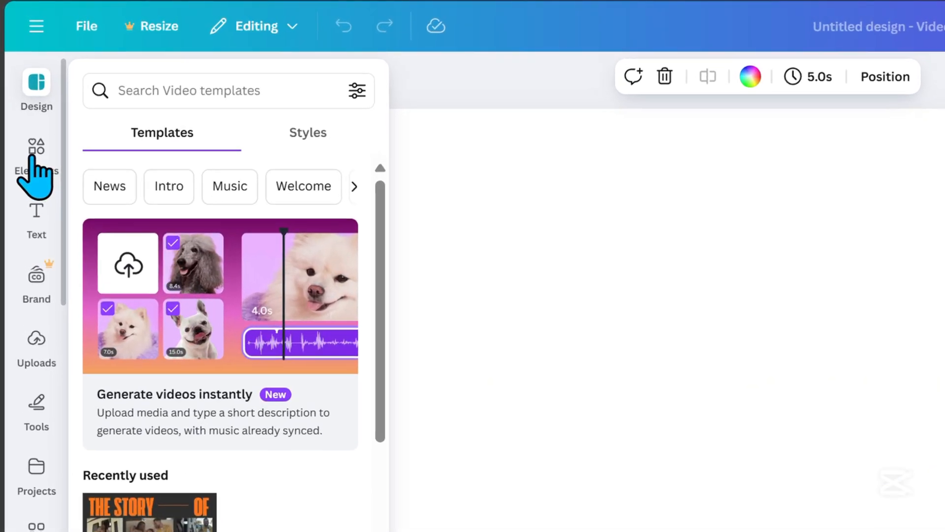
- Search the elements library for "frame" and list all the results in the Frames category
click(23, 102)
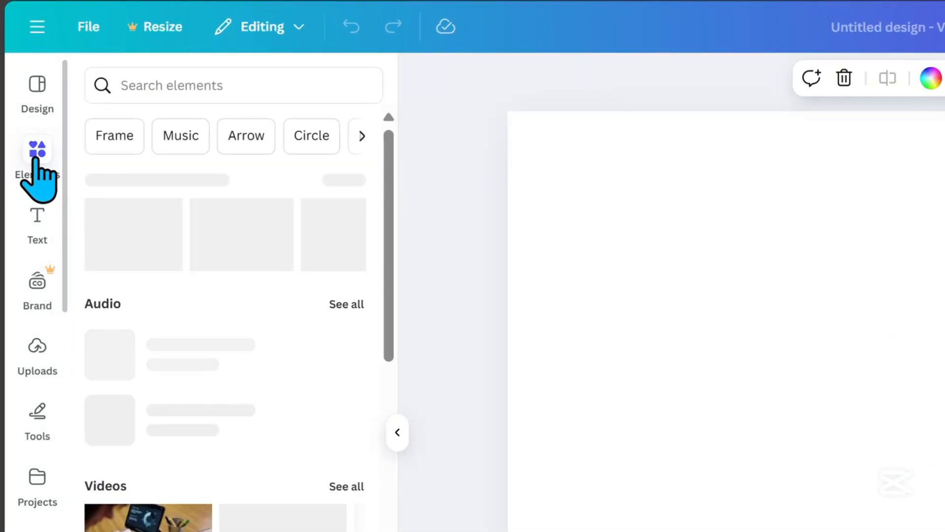
click(171, 85)
text(FRAME)
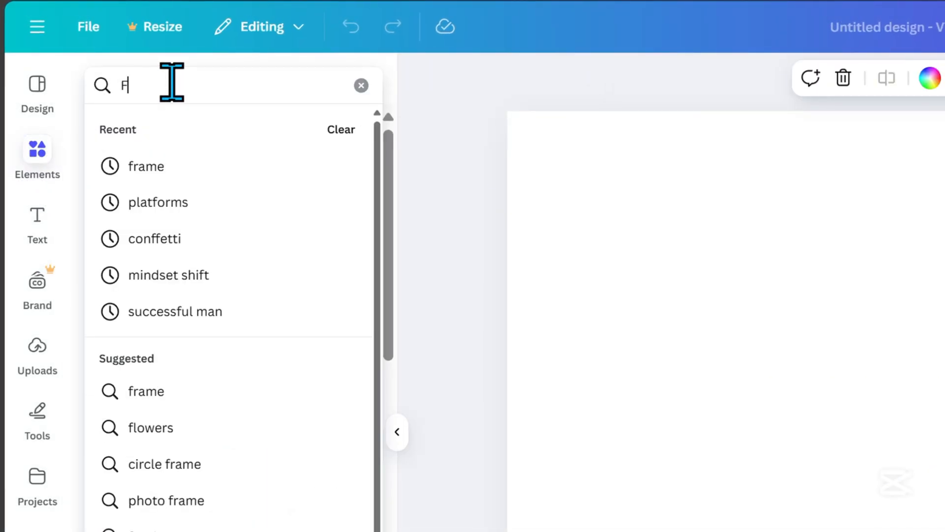
key(Return)
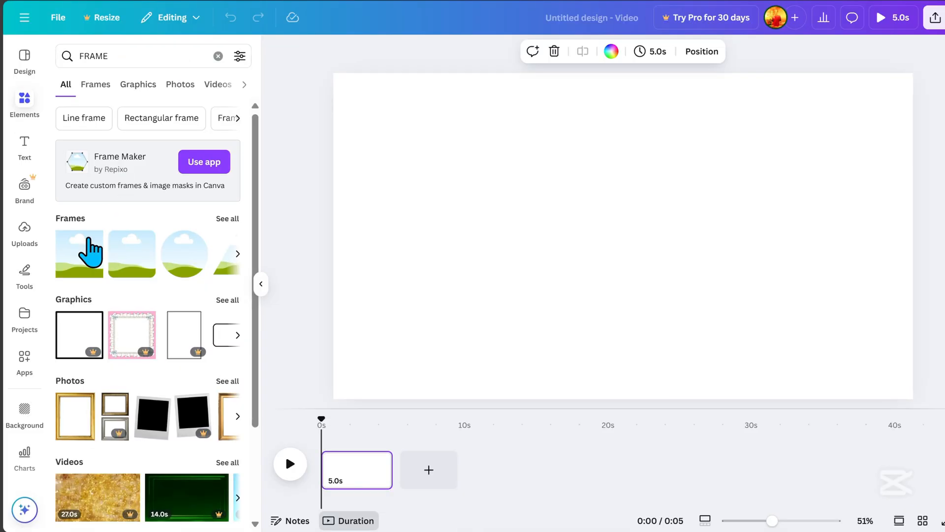
click(227, 219)
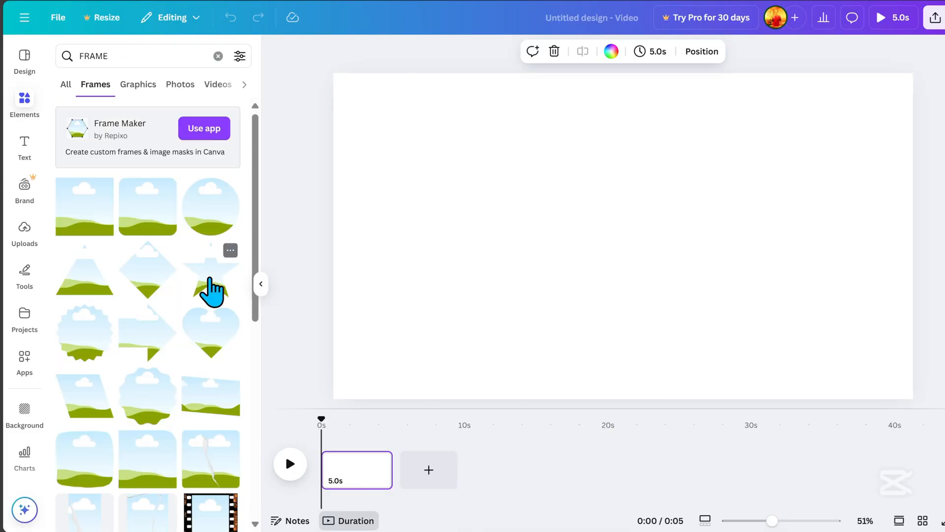
- Add the smartphone frame to the page and move it to the upper middle of the canvas
scroll(211, 289, down, 5)
scroll(192, 280, down, 5)
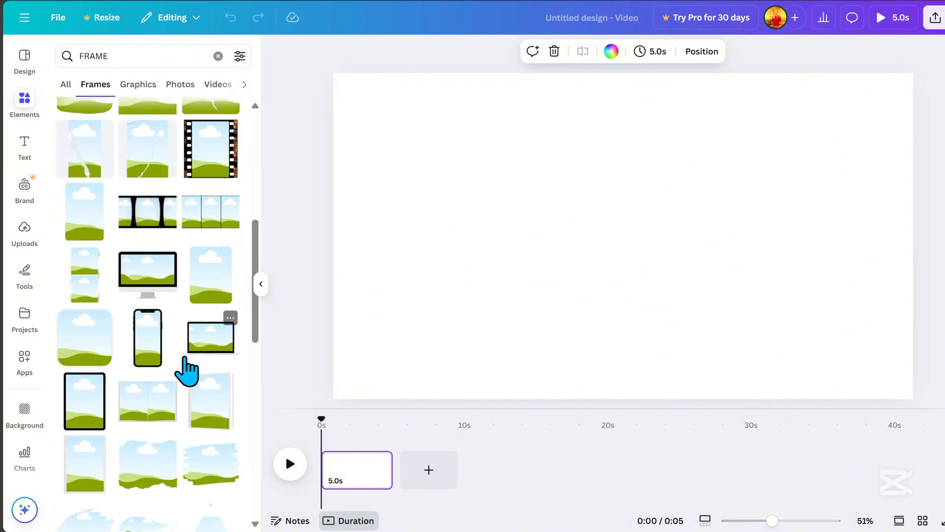
click(154, 274)
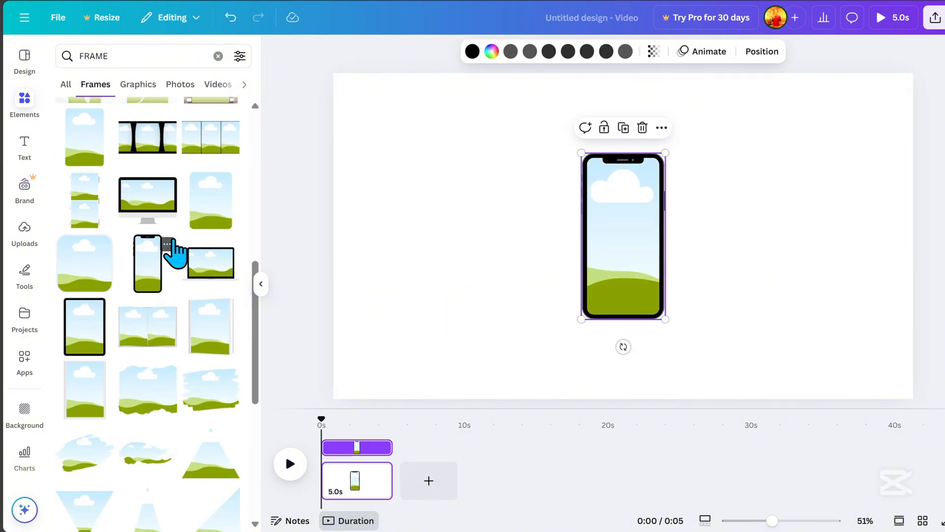
drag(632, 276, 610, 203)
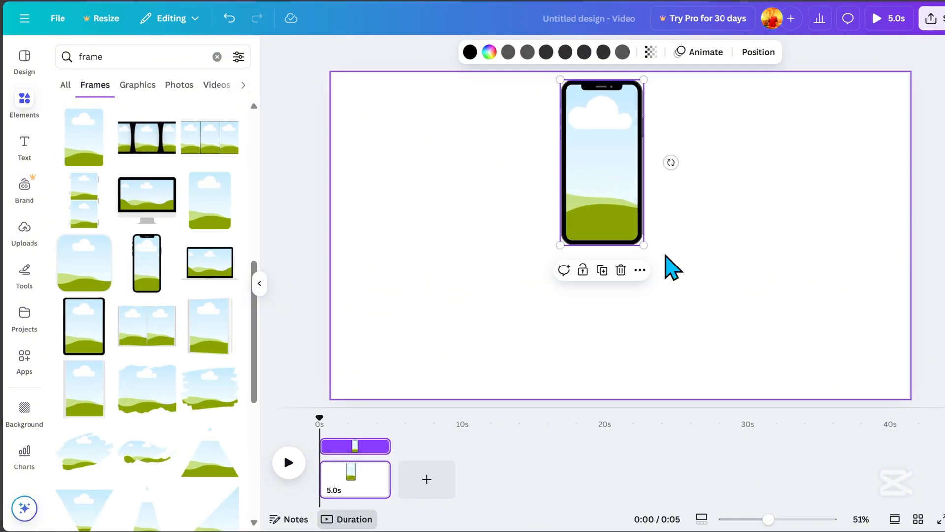
- Duplicate the phone frame, place the copy below and slightly left of the original, and shift both frames upward
click(601, 271)
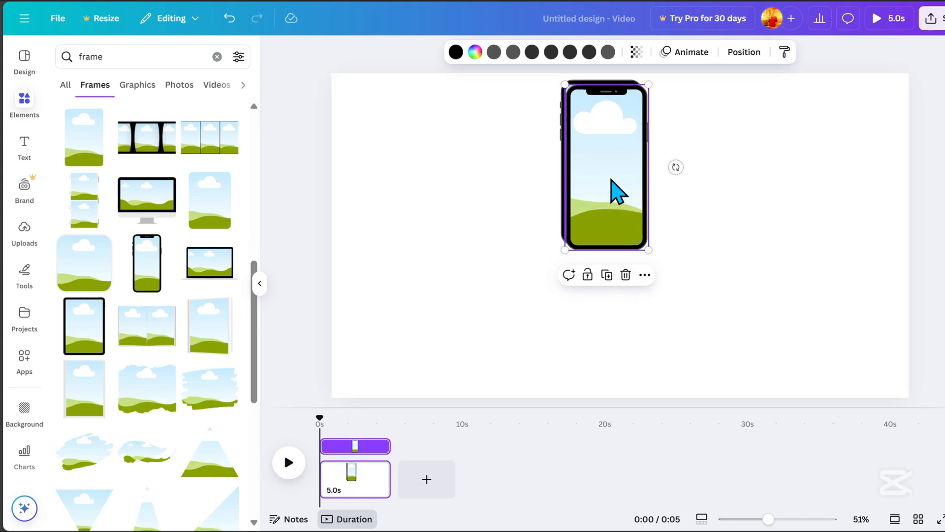
drag(615, 190, 550, 343)
drag(688, 357, 524, 197)
drag(582, 215, 583, 160)
click(759, 270)
- Duplicate the lower phone frame and place the copy beneath it, aligned with the topmost phone and running off the page
click(549, 280)
click(546, 172)
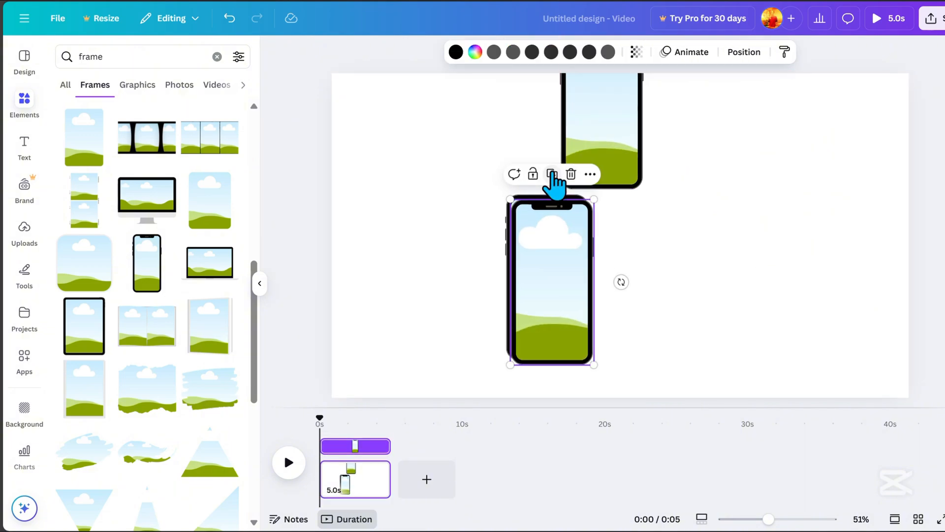
drag(546, 278, 599, 440)
click(720, 353)
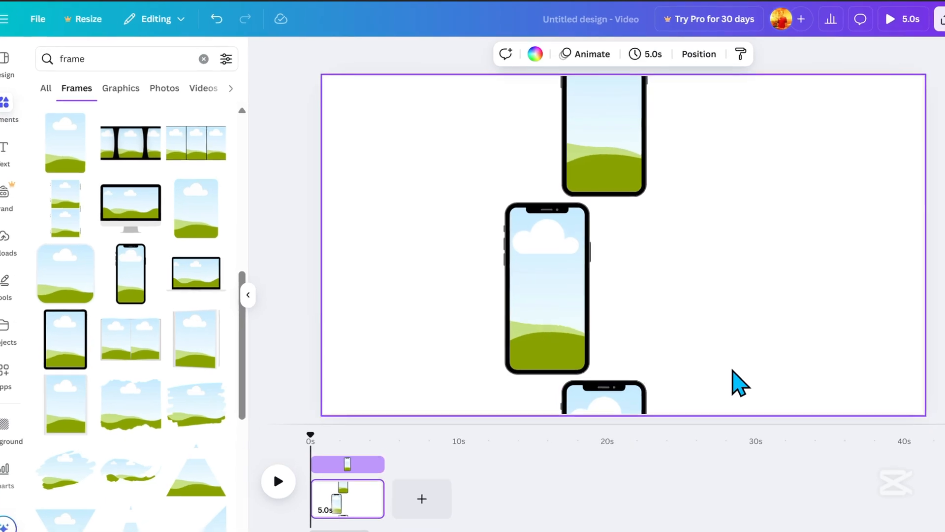
- Group the three phone frames and move the group to the upper left of the page
drag(722, 387, 458, 146)
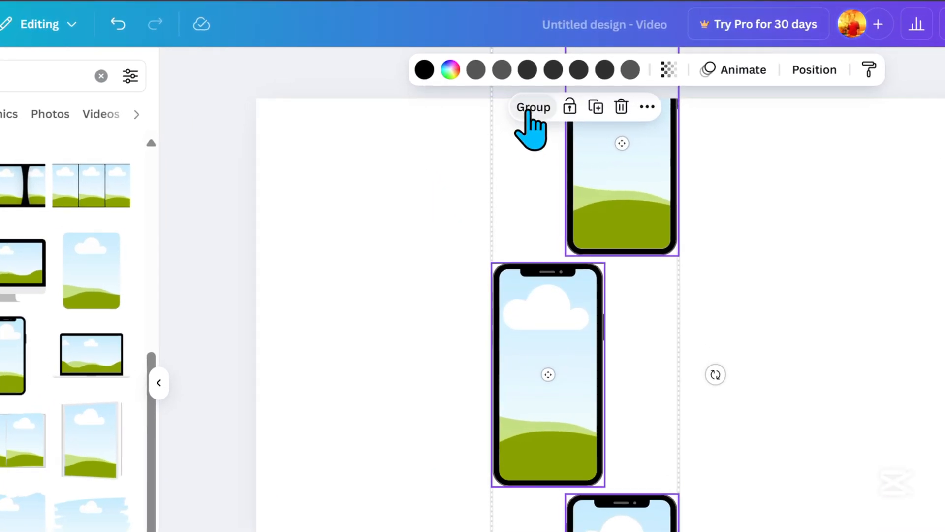
click(534, 96)
drag(555, 326, 412, 189)
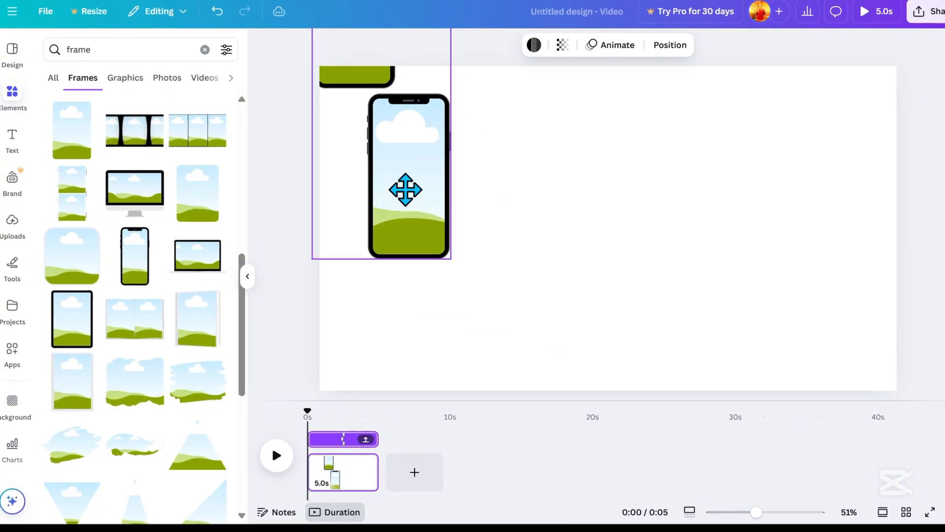
- Enlarge the phone frame group and position it so the lowest phone nearly fills the page height on the left half
drag(458, 261, 716, 461)
drag(483, 311, 463, 178)
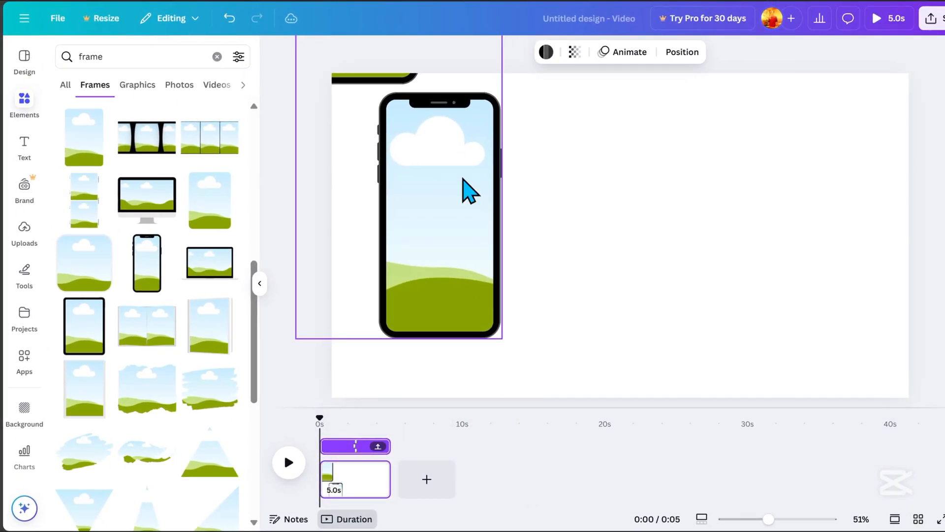
drag(507, 342, 550, 393)
drag(470, 338, 464, 312)
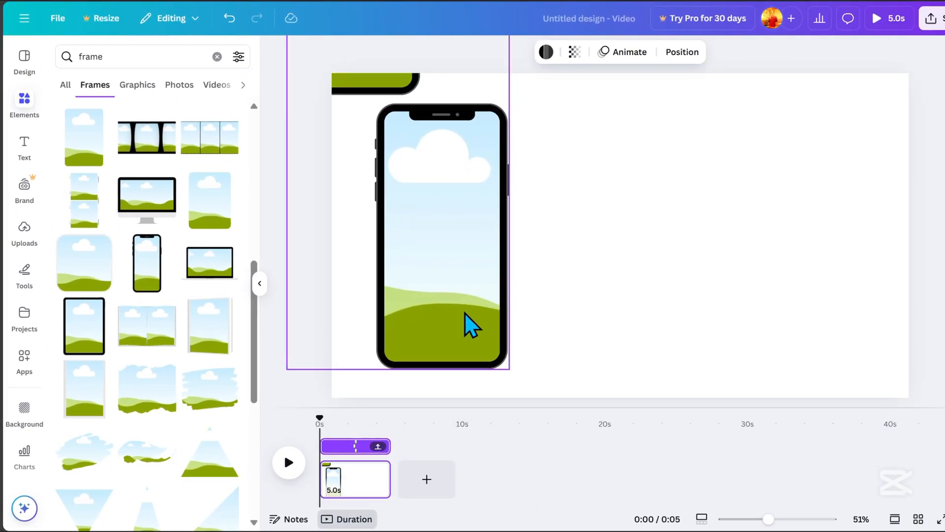
drag(509, 369, 534, 401)
drag(470, 367, 468, 336)
drag(518, 384, 524, 397)
click(559, 176)
drag(433, 351, 450, 352)
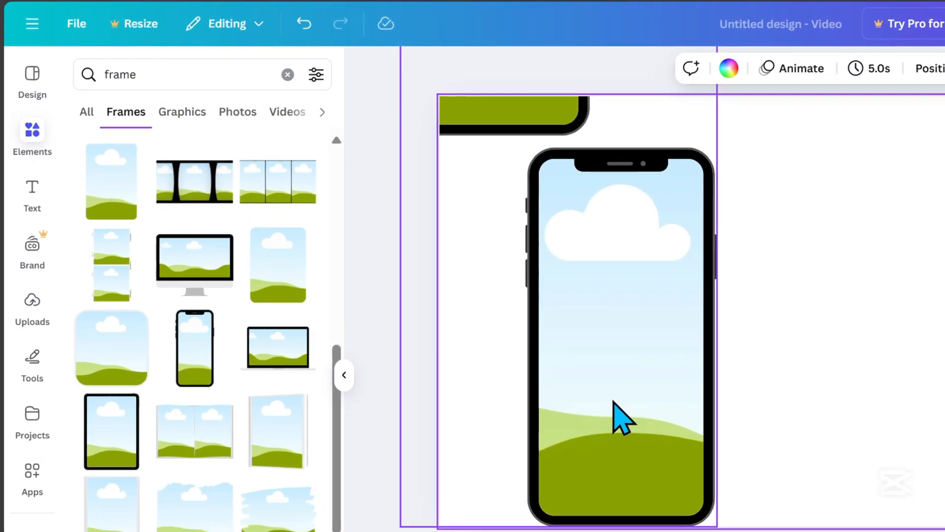
- Fill the lowest phone frame with the uploaded "Best Seller" steak burger image
click(34, 315)
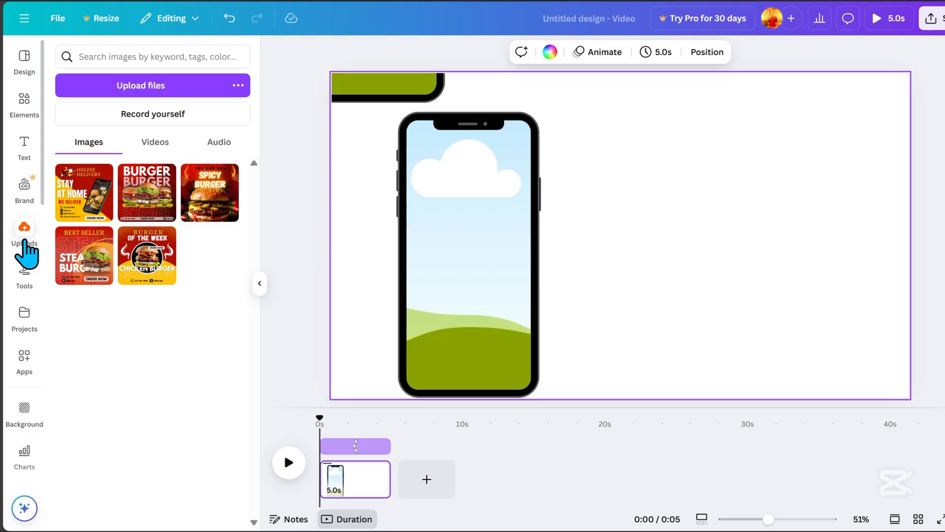
click(83, 280)
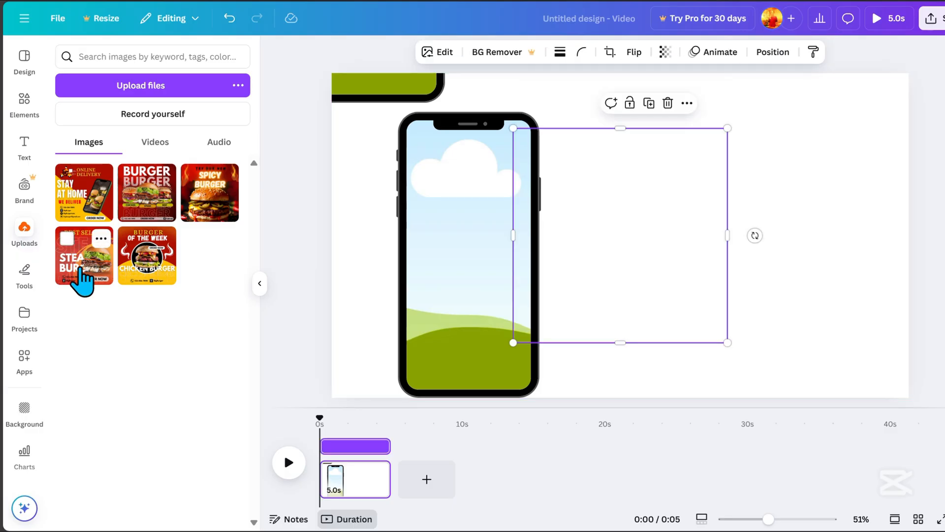
drag(633, 249, 448, 286)
double_click(485, 285)
click(654, 270)
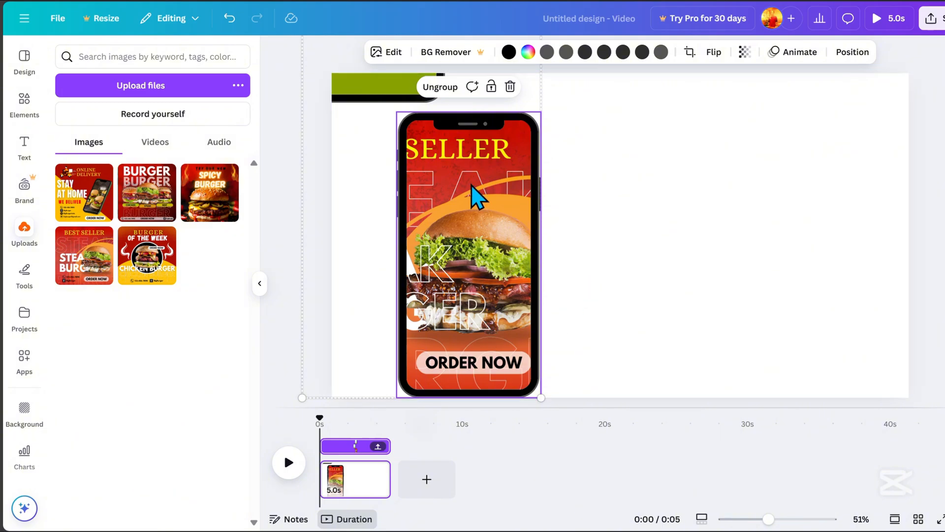
- Move the phone group down to expose the middle frame and fill it with the "Burger of the Week" image
drag(471, 185, 449, 284)
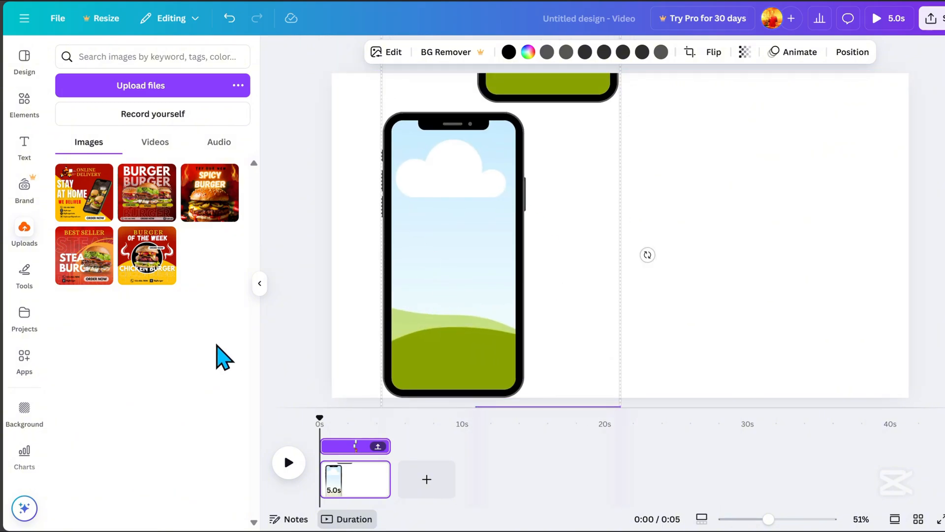
drag(143, 263, 478, 268)
double_click(469, 287)
click(638, 320)
- Lower the phone group, fill the top frame with the "Spicy Burger" image, and move the group back up to the lowest phone
drag(472, 182, 429, 367)
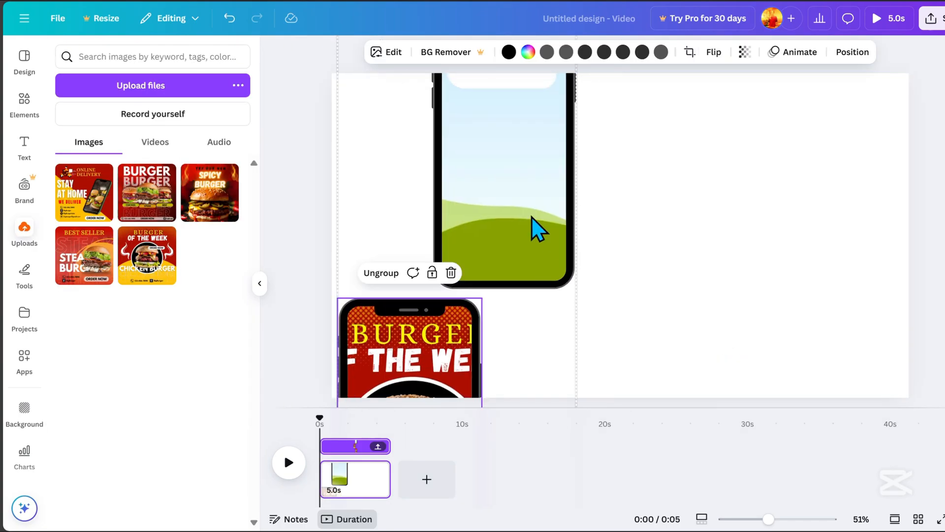
drag(532, 215, 564, 308)
click(211, 193)
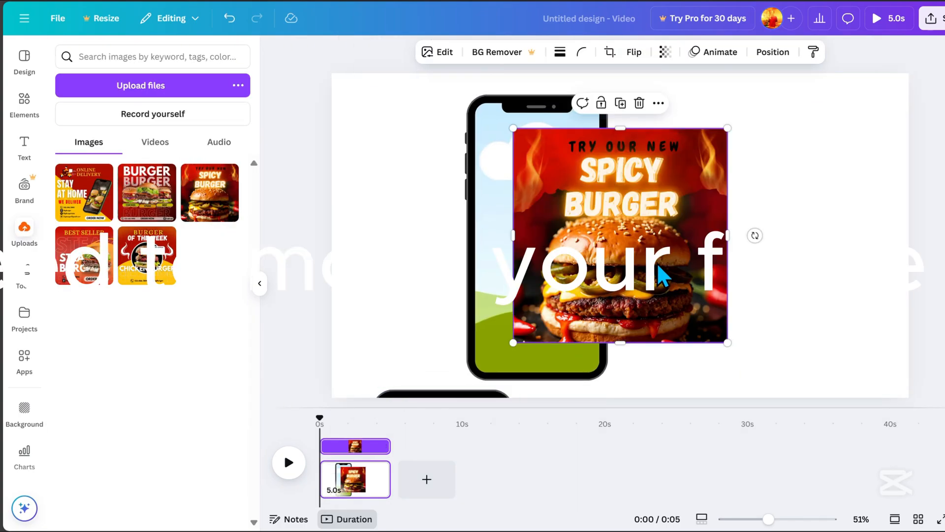
drag(657, 264, 553, 276)
double_click(549, 285)
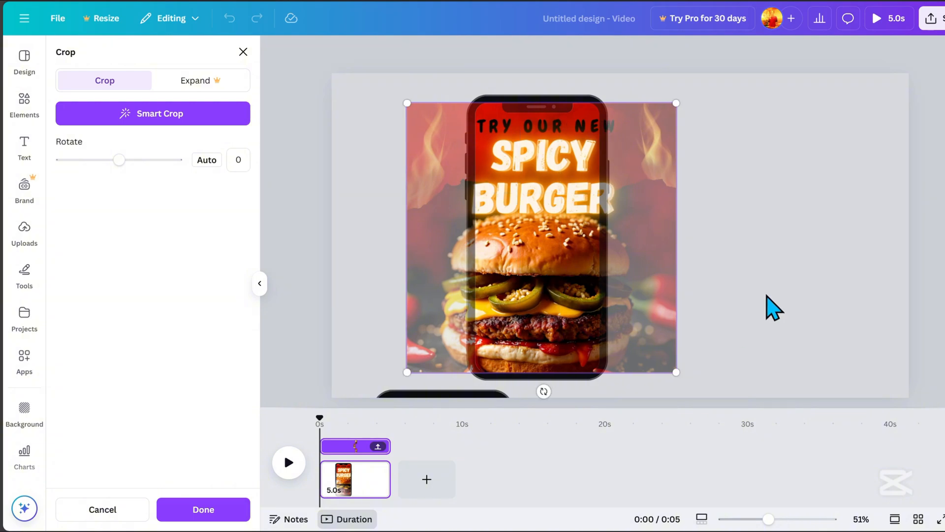
click(770, 305)
drag(531, 246, 507, 271)
click(631, 295)
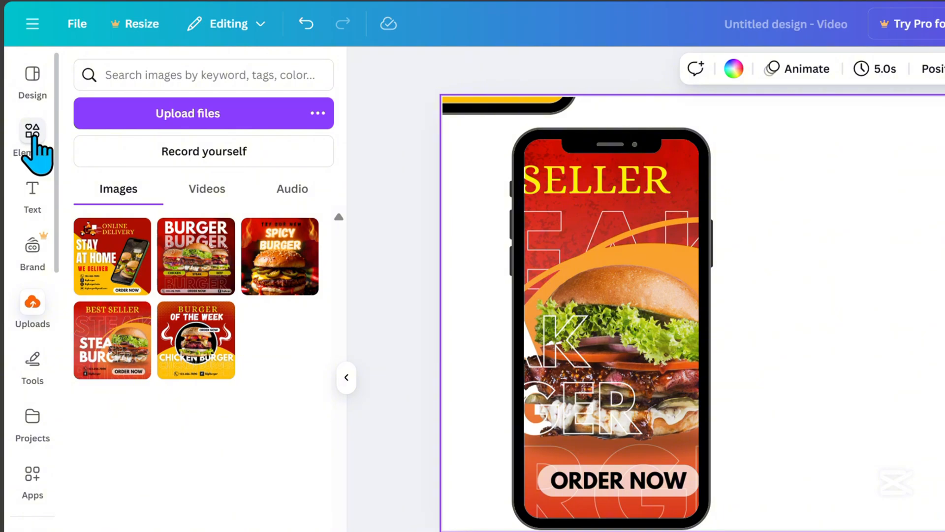
- Search the elements library for "black background" and show only photos
click(32, 134)
click(289, 74)
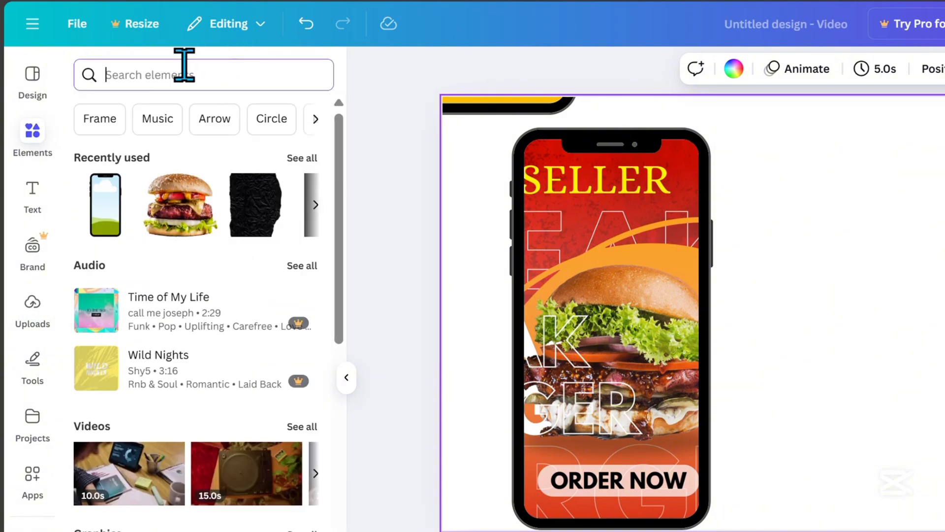
text(black back)
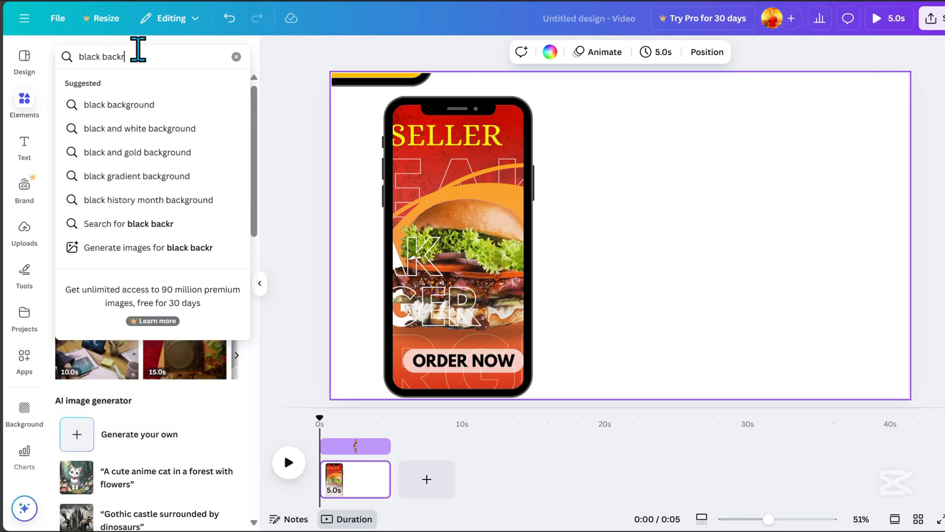
text(ground)
key(Return)
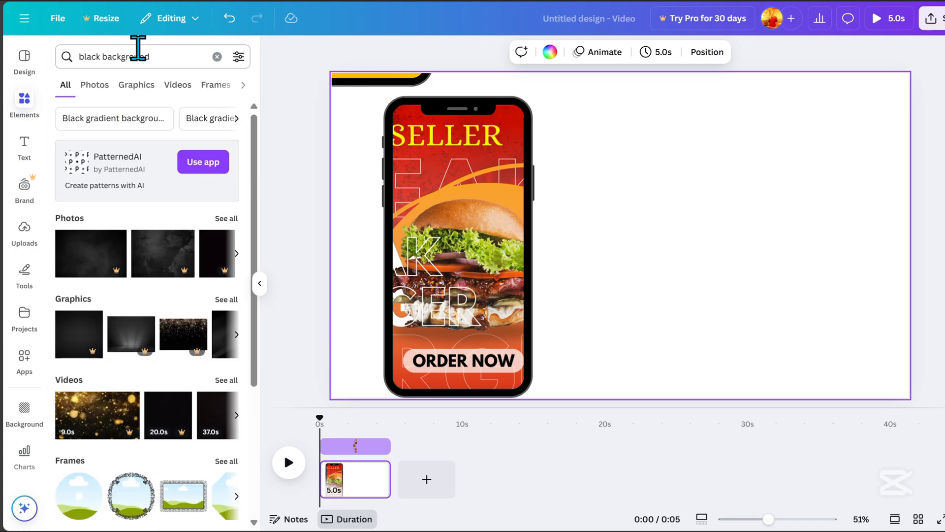
click(100, 94)
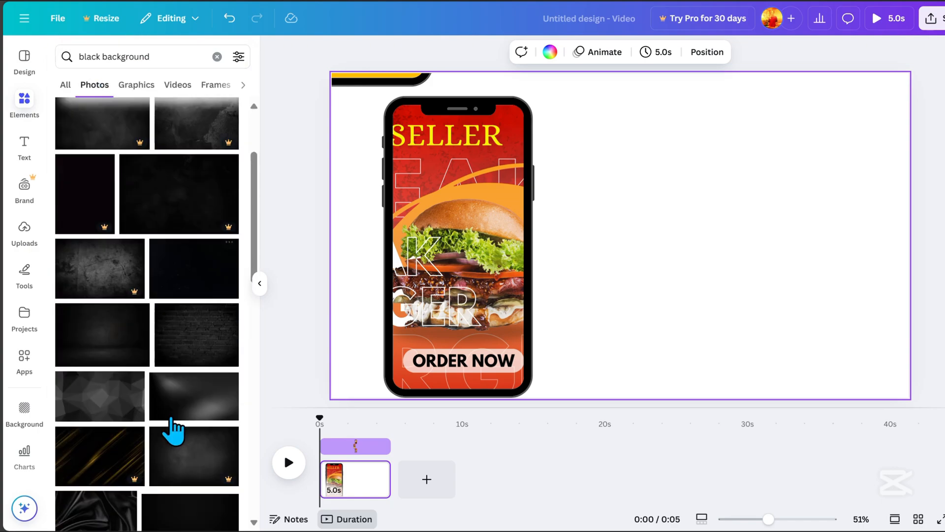
- Add the torn, crumpled black paper image and enlarge it to cover the right part of the page beside the phone
scroll(224, 266, down, 1)
scroll(196, 455, down, 10)
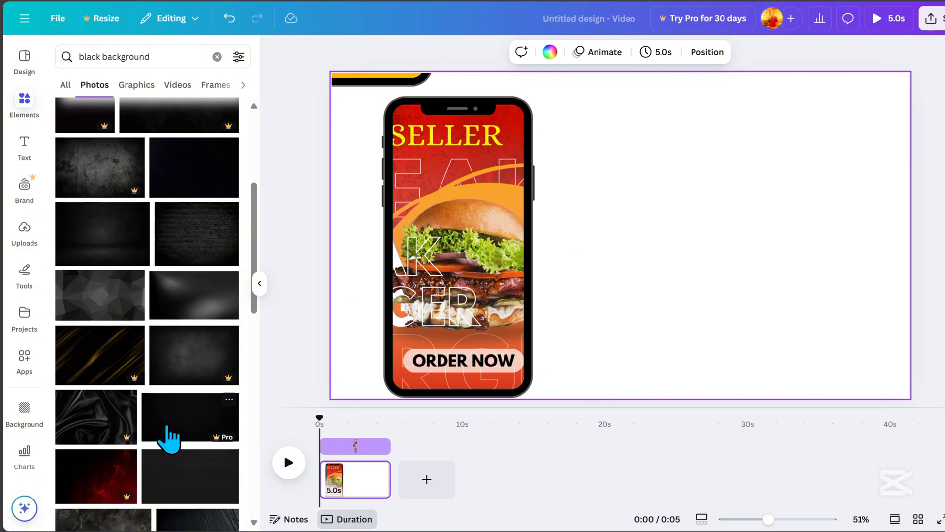
key(ctrl+v)
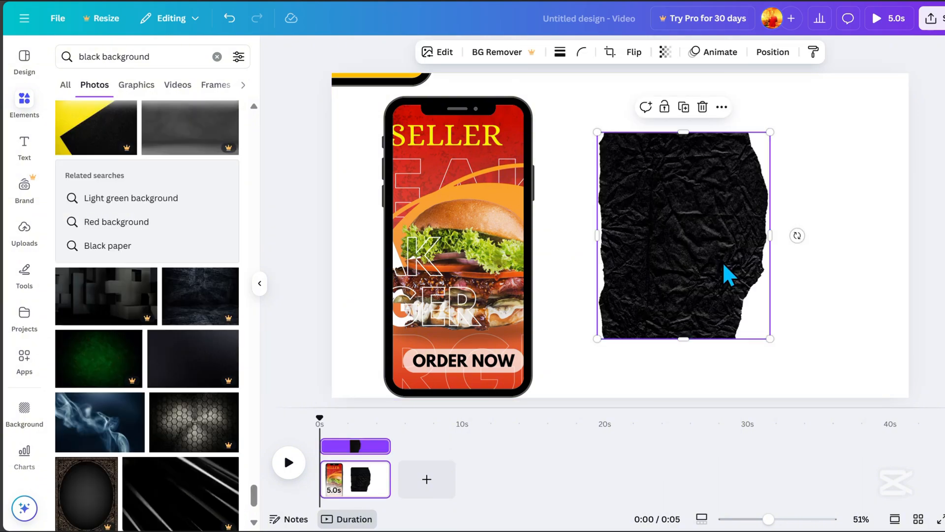
drag(694, 296, 703, 238)
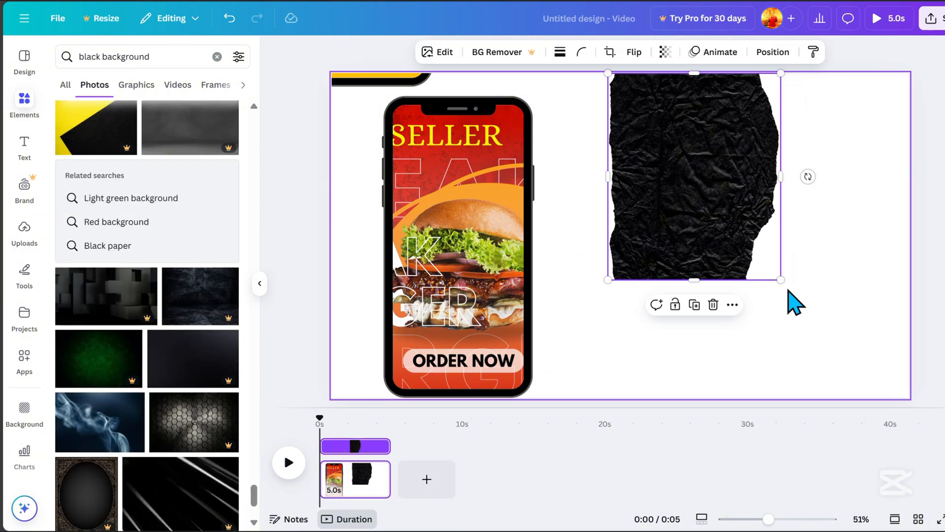
drag(781, 279, 935, 477)
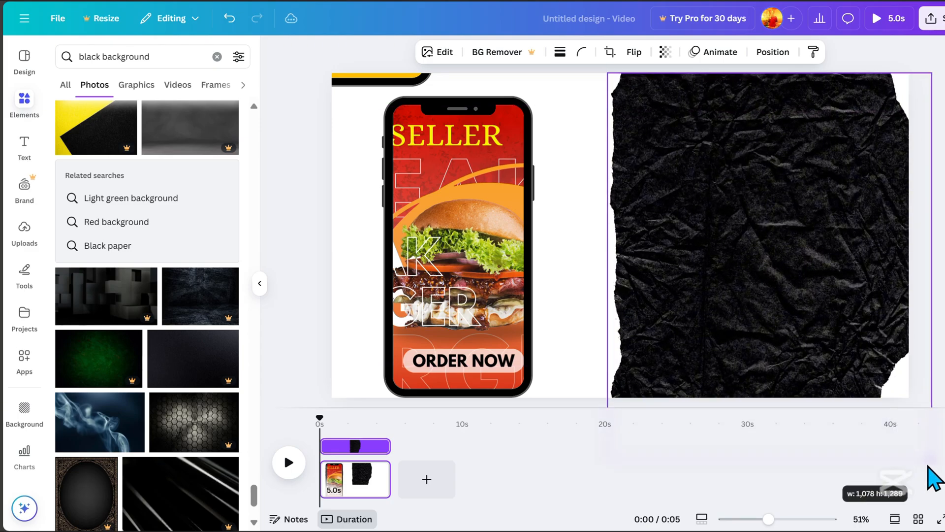
drag(773, 338, 724, 175)
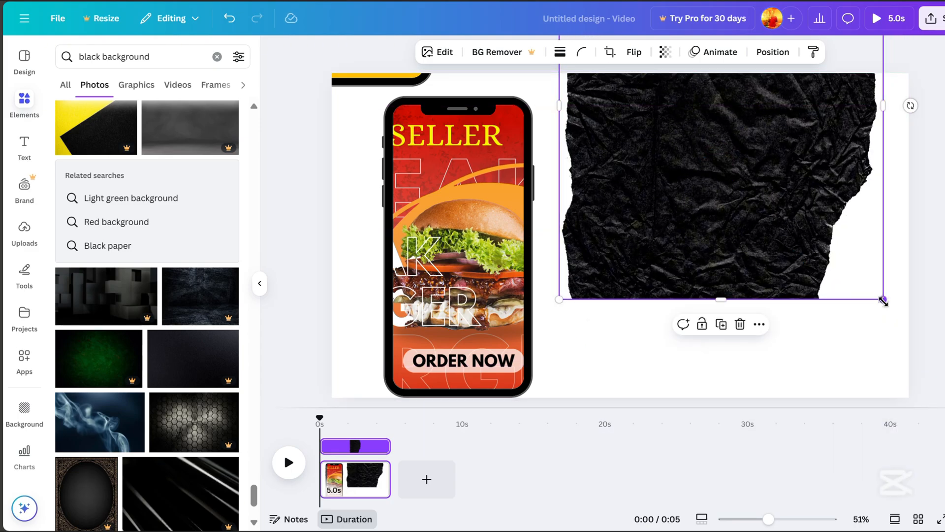
drag(883, 299, 940, 477)
drag(729, 286, 731, 325)
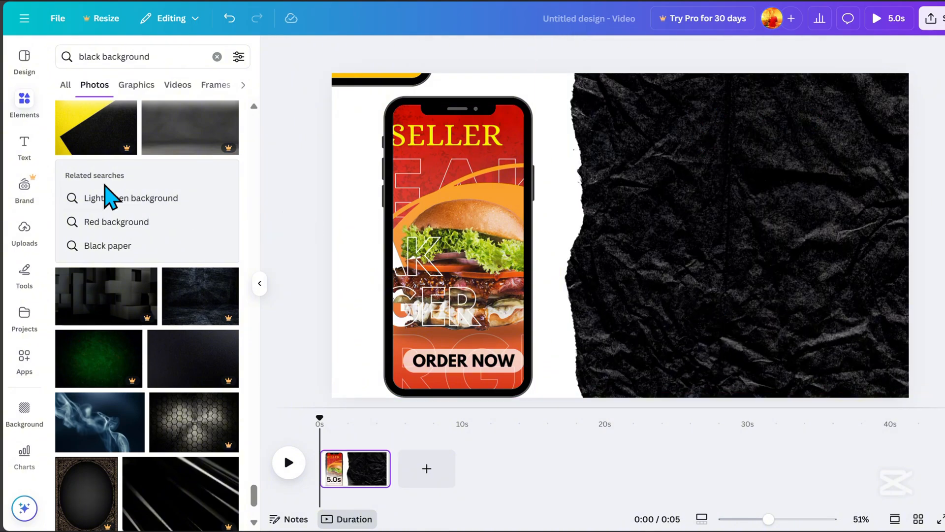
- Add a heading reading "BEST SELLER" to the page and color it white
click(33, 157)
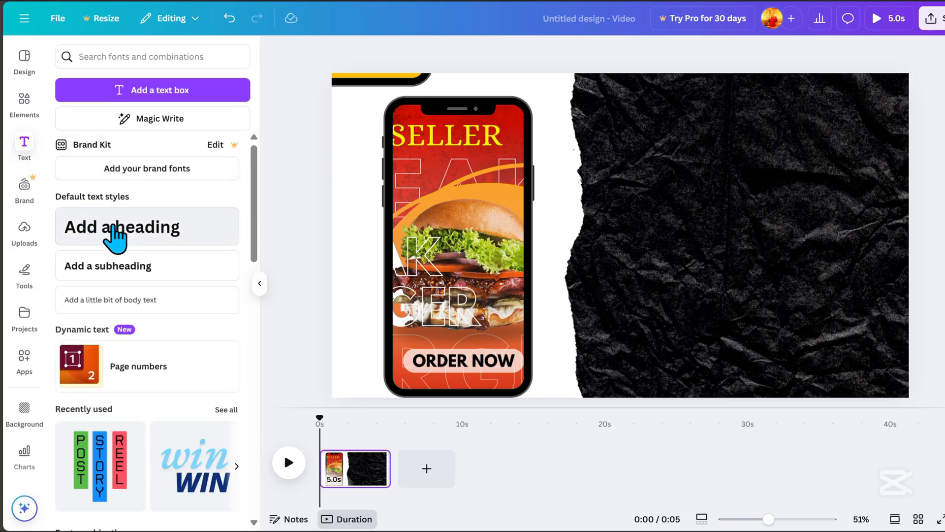
click(114, 231)
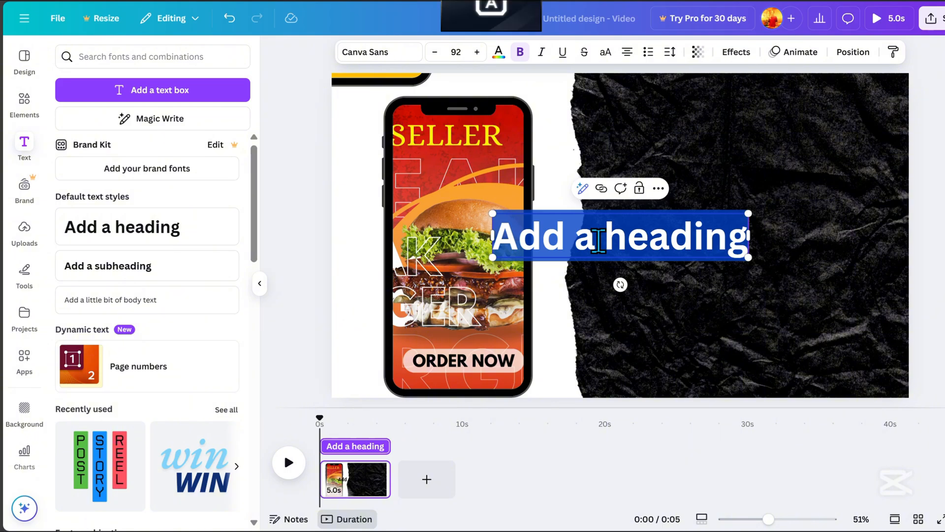
text(BEST SELL)
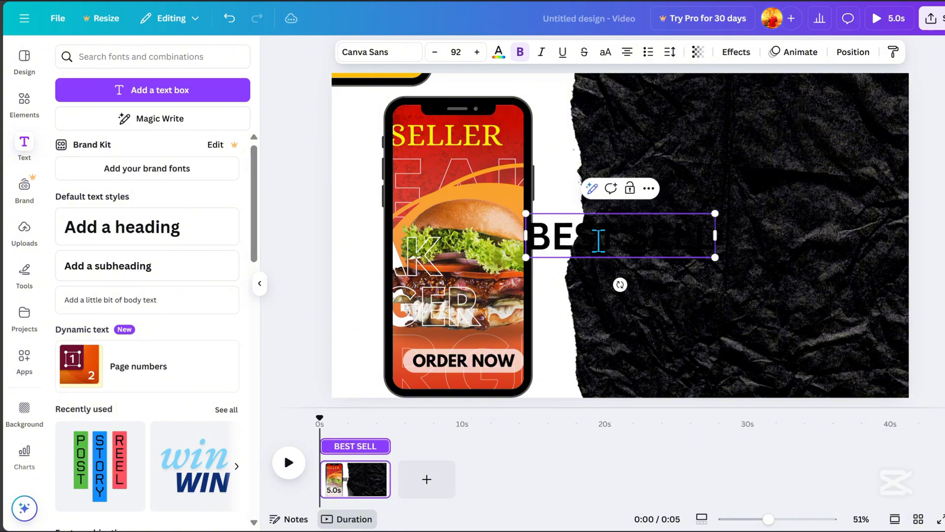
text(ER)
click(498, 52)
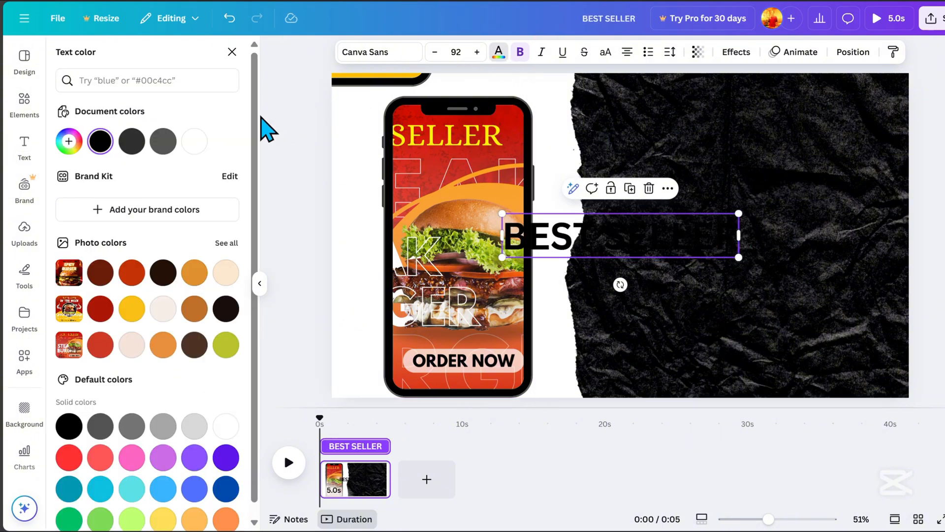
click(201, 143)
- Set the "BEST SELLER" heading in Gagalin, enlarge it to size 118, and place it across the upper part of the black paper
click(364, 54)
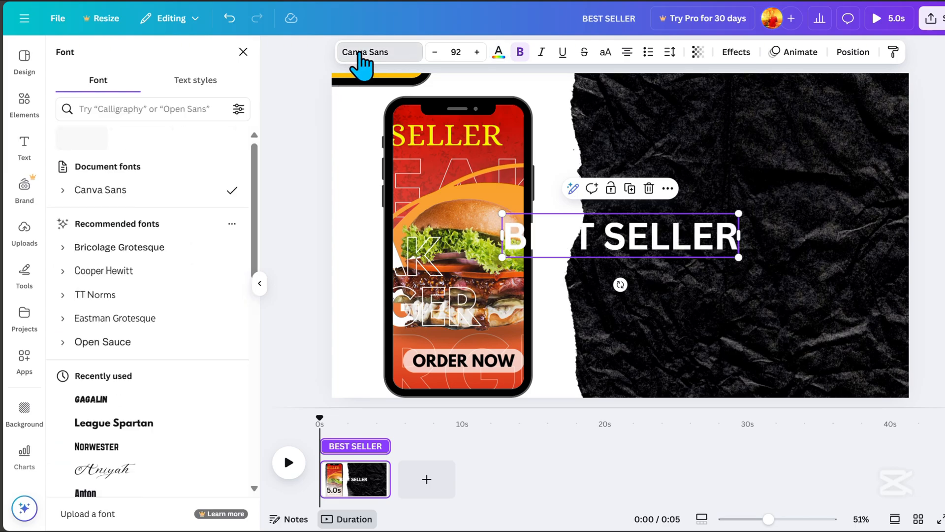
scroll(216, 211, down, 5)
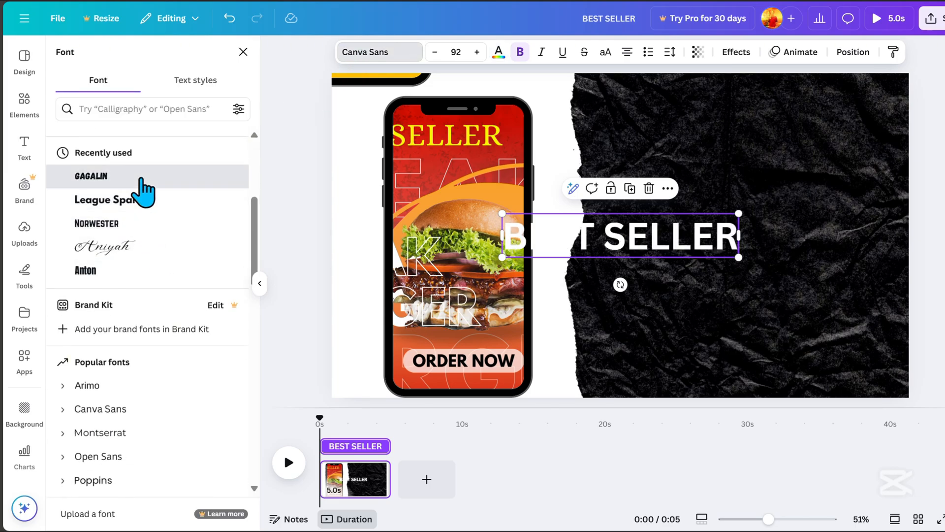
click(143, 178)
click(690, 245)
drag(689, 244, 875, 142)
drag(812, 129, 804, 132)
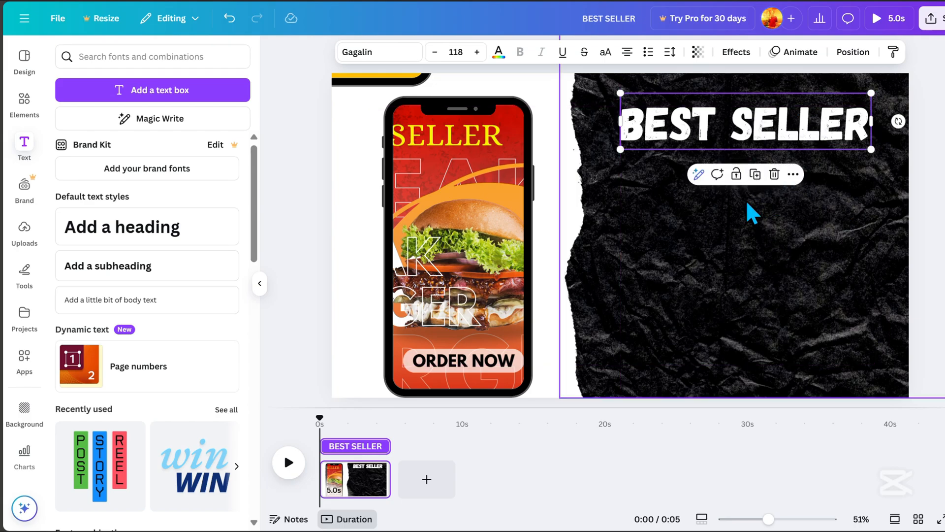
- Add a subheading with the pasted best-selling hamburger description, scale it to about size 29.3, and fit it beneath the heading on the black paper
click(135, 268)
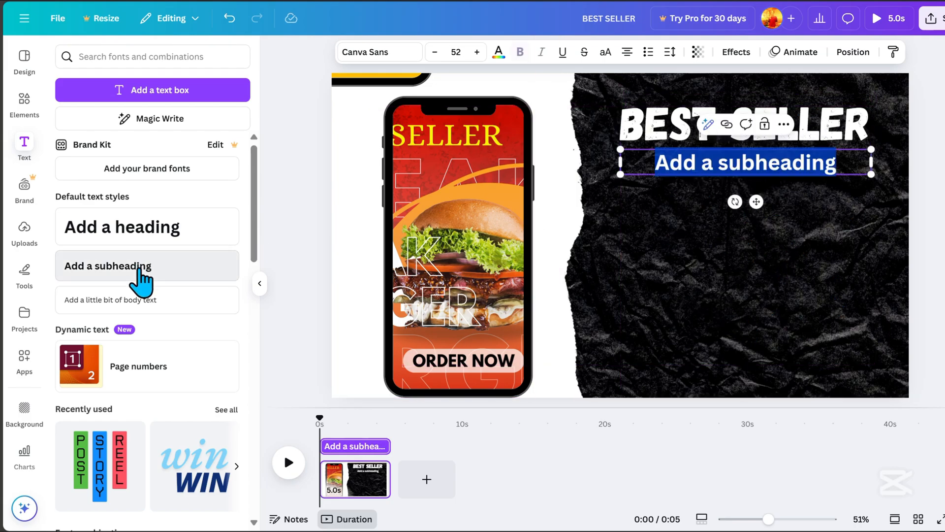
key(ctrl+v)
drag(869, 146, 808, 290)
drag(757, 367, 787, 129)
drag(832, 286, 926, 279)
drag(925, 79, 855, 149)
drag(857, 255, 884, 249)
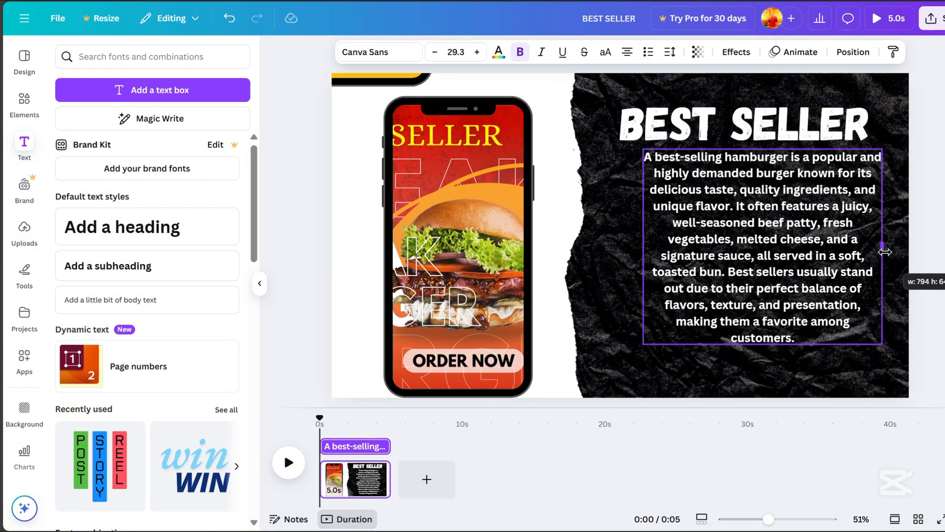
drag(778, 260, 761, 290)
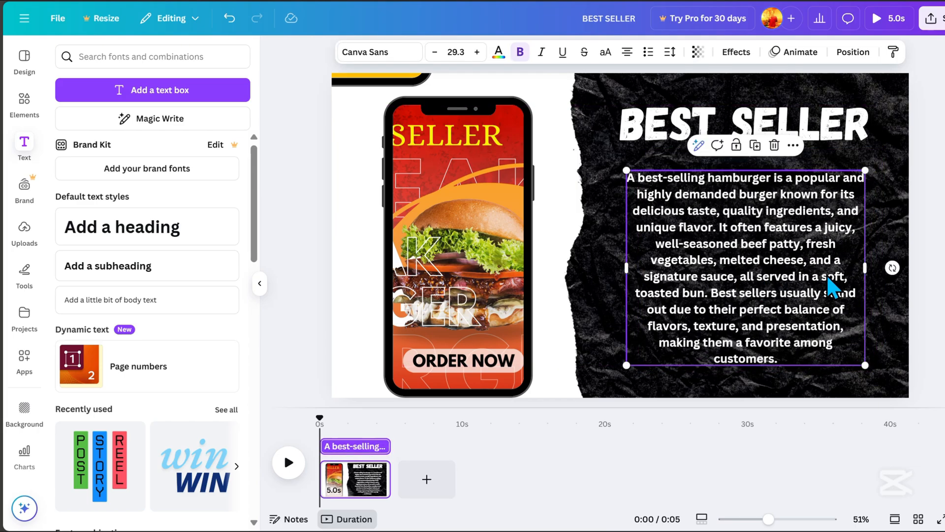
- Change the description's font to League Spartan
click(381, 51)
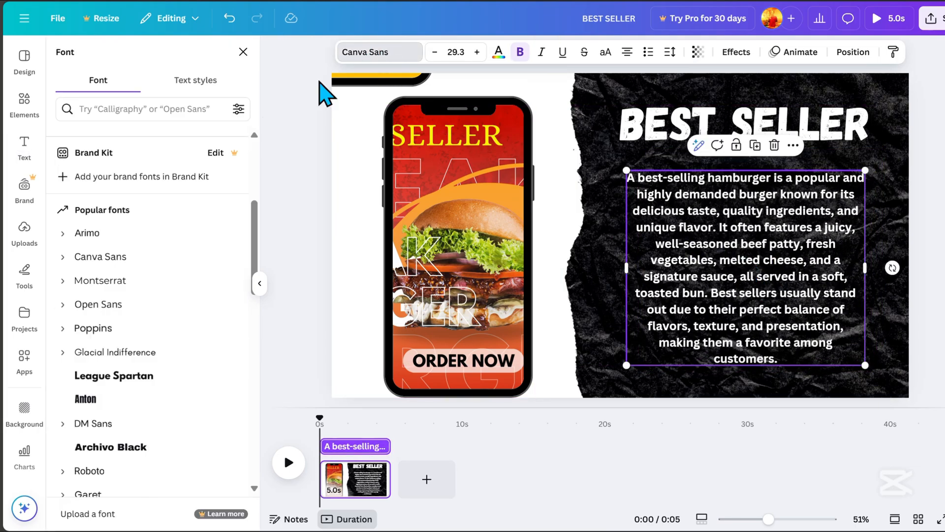
scroll(206, 354, down, 2)
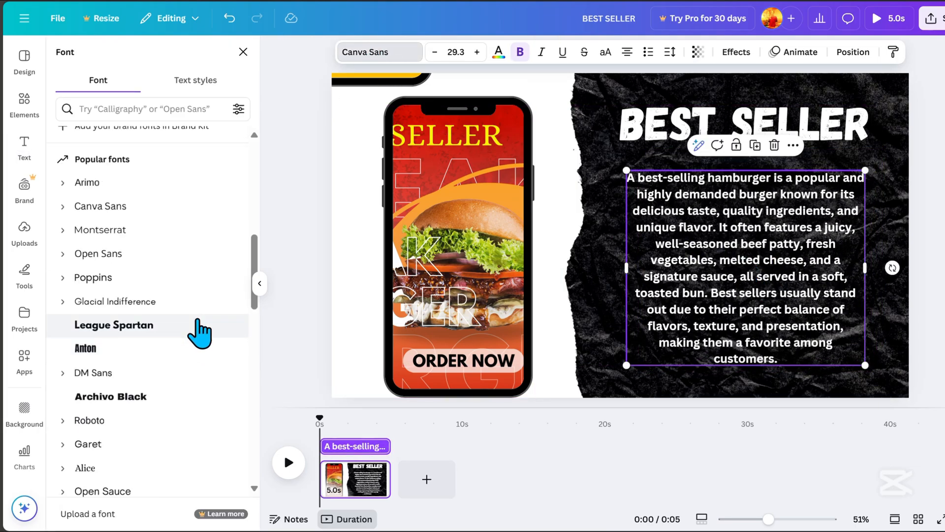
click(148, 327)
click(940, 134)
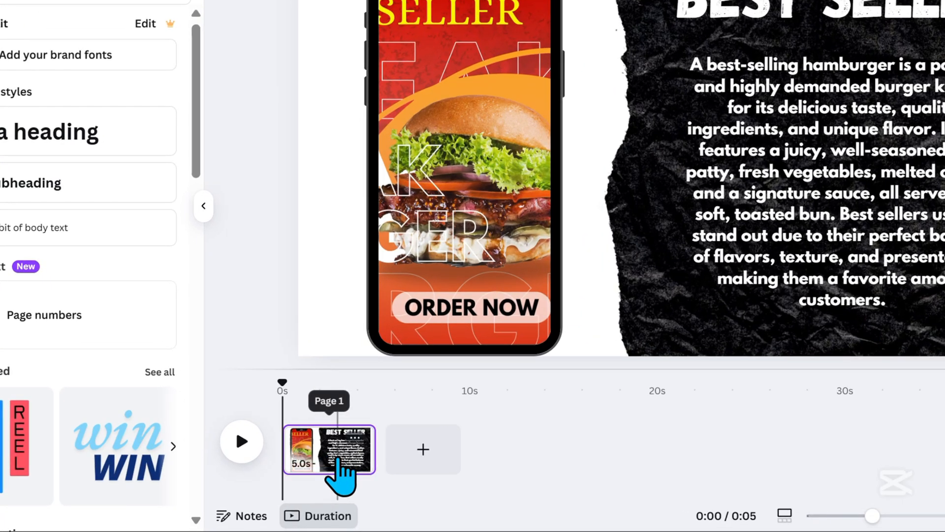
- Duplicate the page, and on the new page copy the heading and description together and delete them
right_click(339, 458)
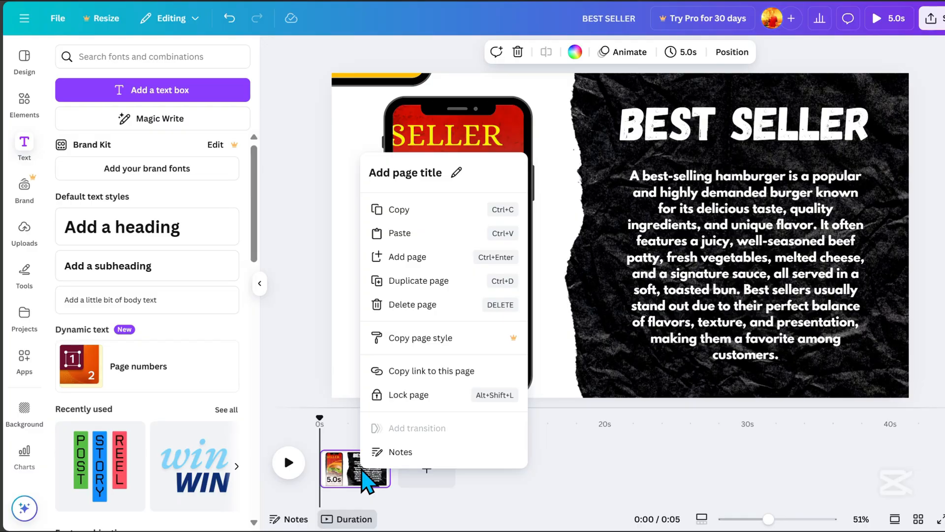
click(405, 285)
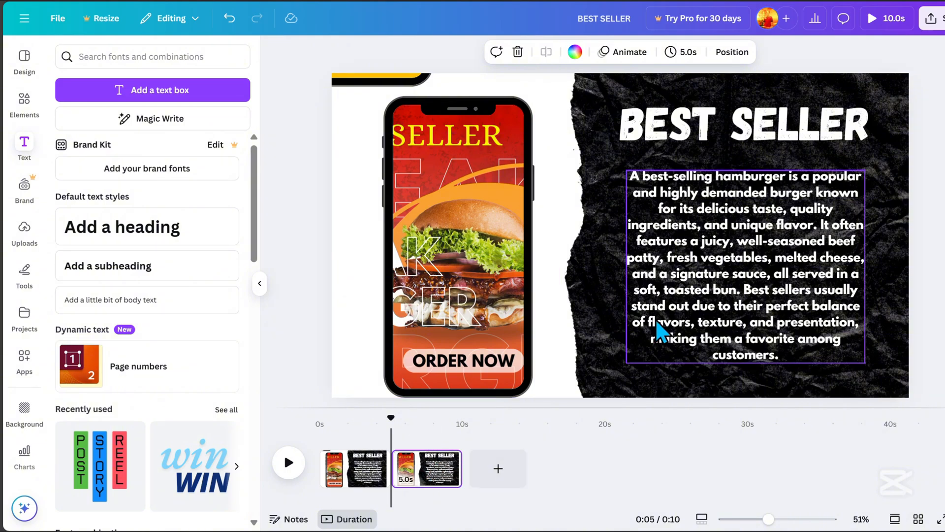
click(749, 130)
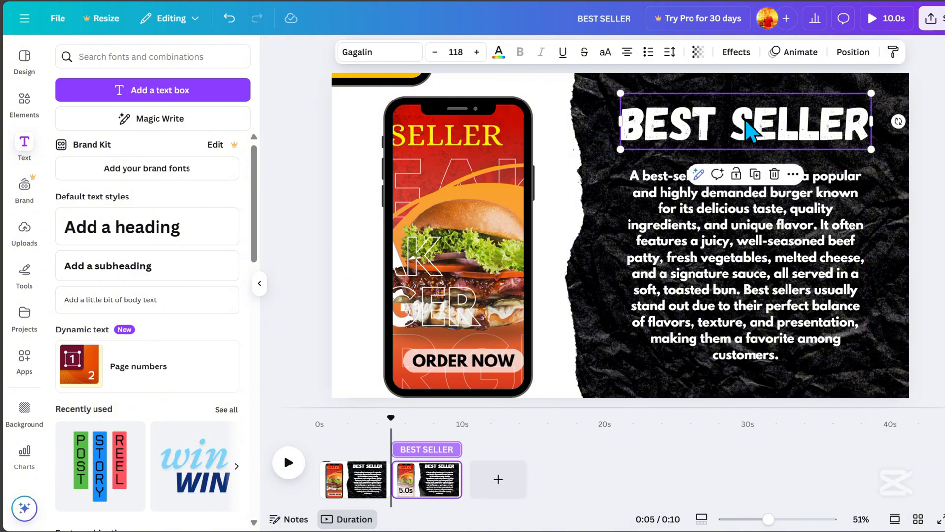
shift+click(797, 285)
click(801, 118)
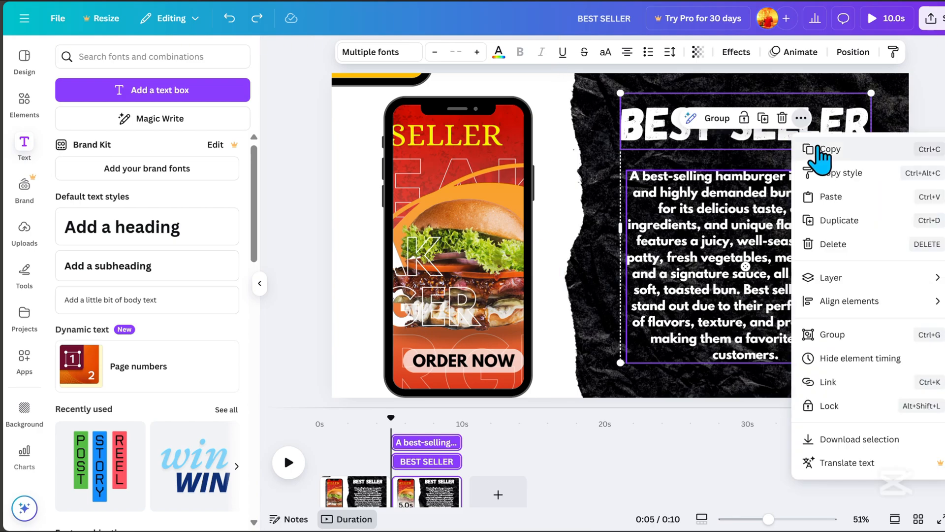
click(819, 149)
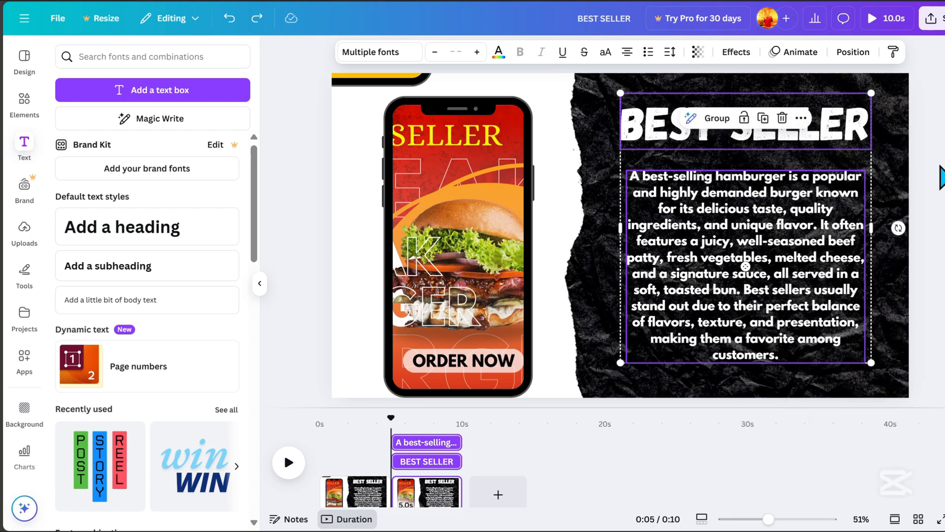
click(782, 118)
- Put the black paper layer behind the phone group and move the group so the "Burger of the Week" phone fills the page's right side
click(637, 225)
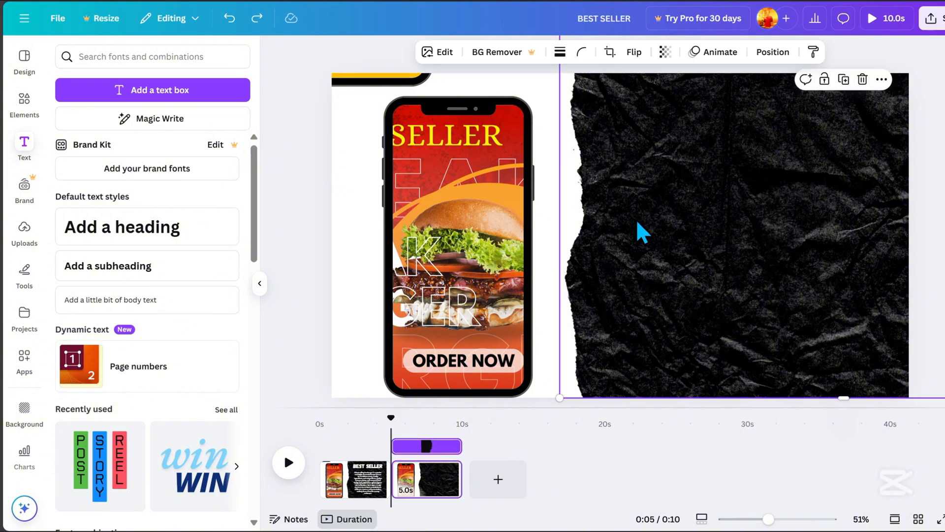
click(763, 53)
click(210, 86)
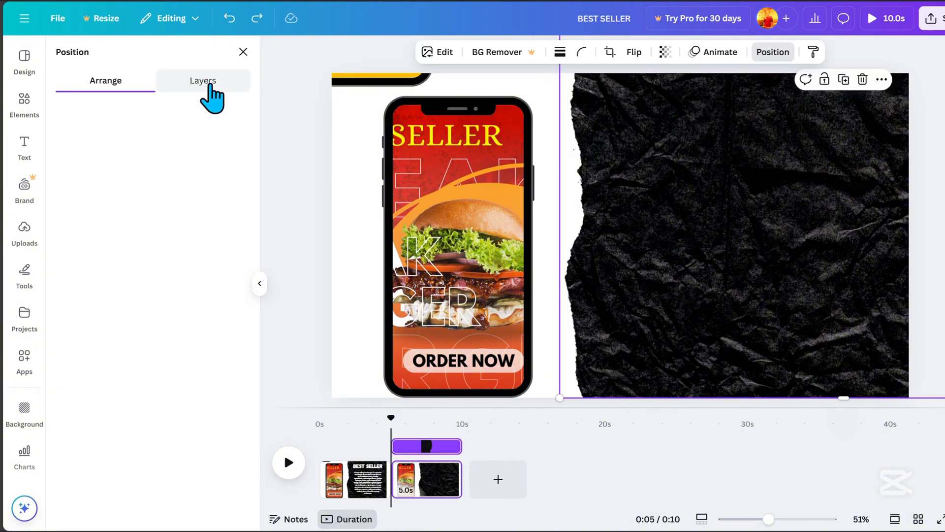
drag(167, 156, 169, 226)
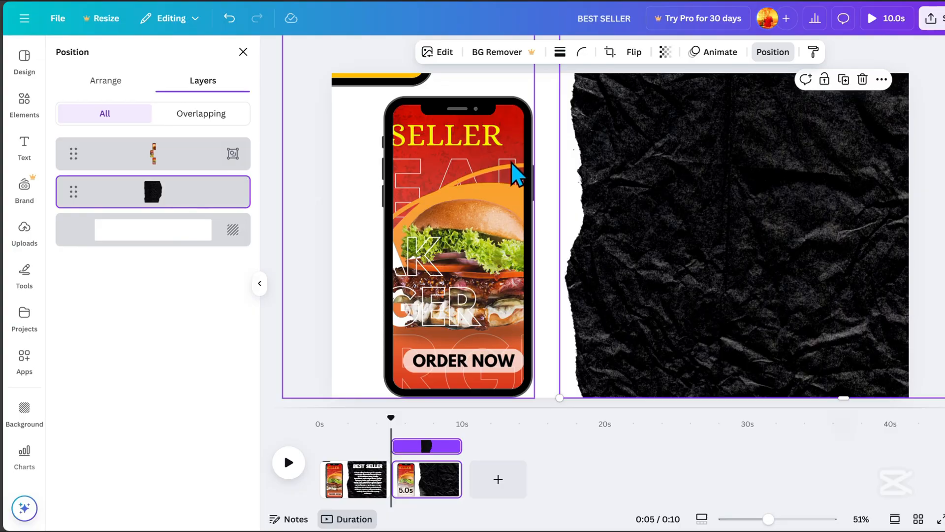
click(512, 164)
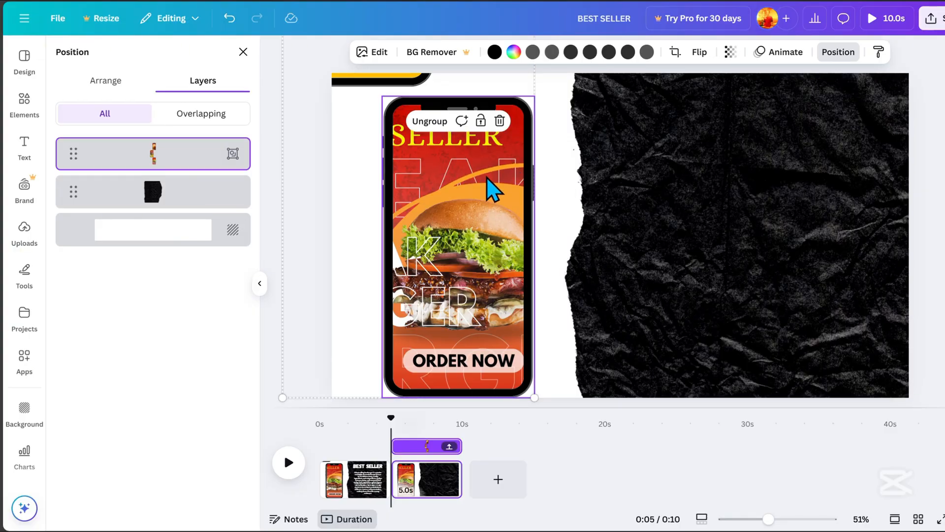
drag(438, 153, 855, 448)
- Turn the black paper so its torn edge faces the phone and place it over the left part of the page
click(576, 271)
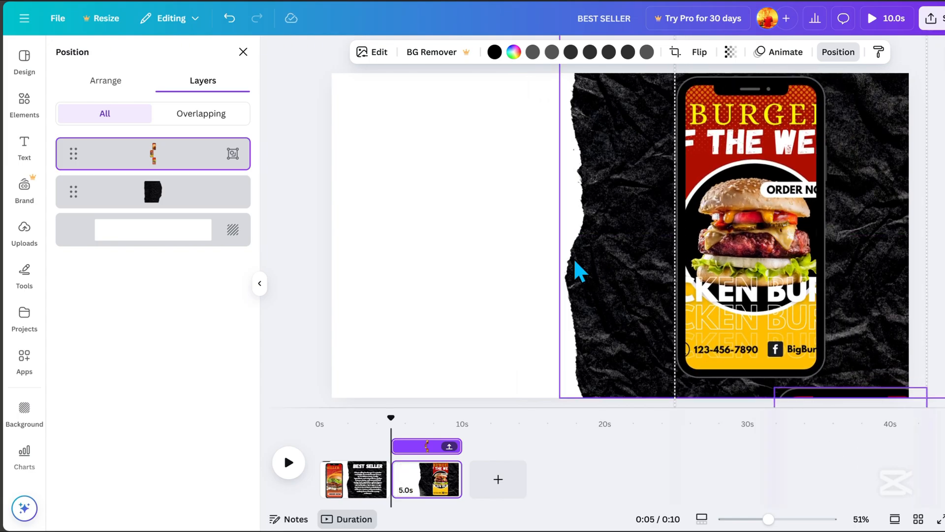
drag(635, 148, 279, 327)
drag(550, 168, 429, 186)
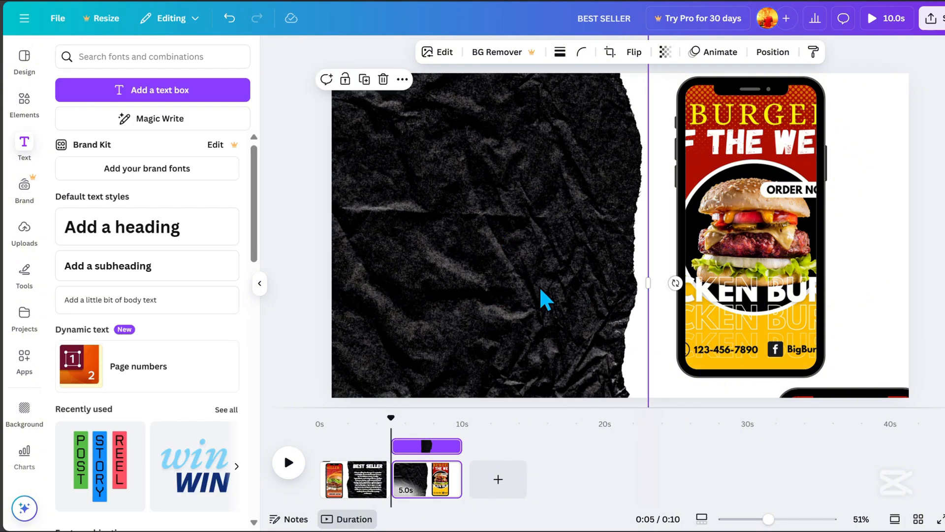
- Paste the copied heading and description onto the black paper and change the heading to "BURGER OF THE WEEK"
key(ctrl+v)
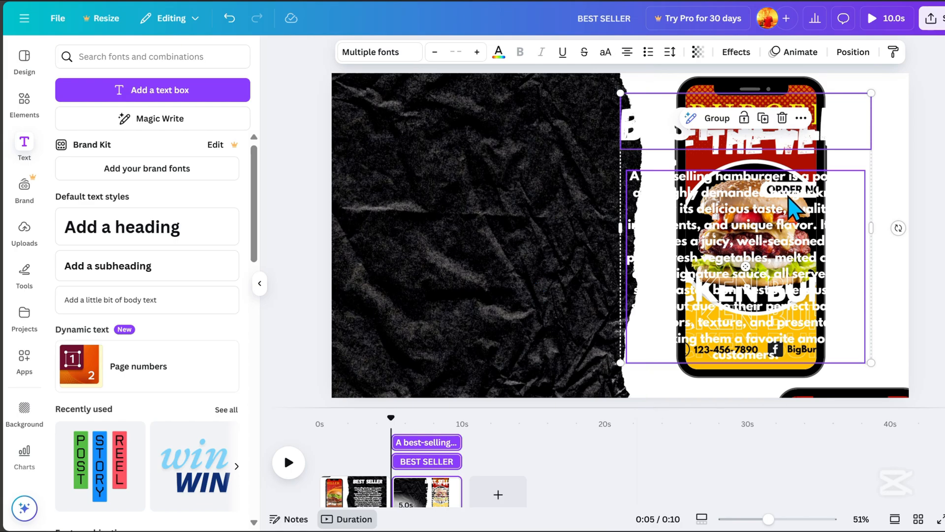
drag(789, 197, 525, 205)
double_click(496, 129)
text(BUR)
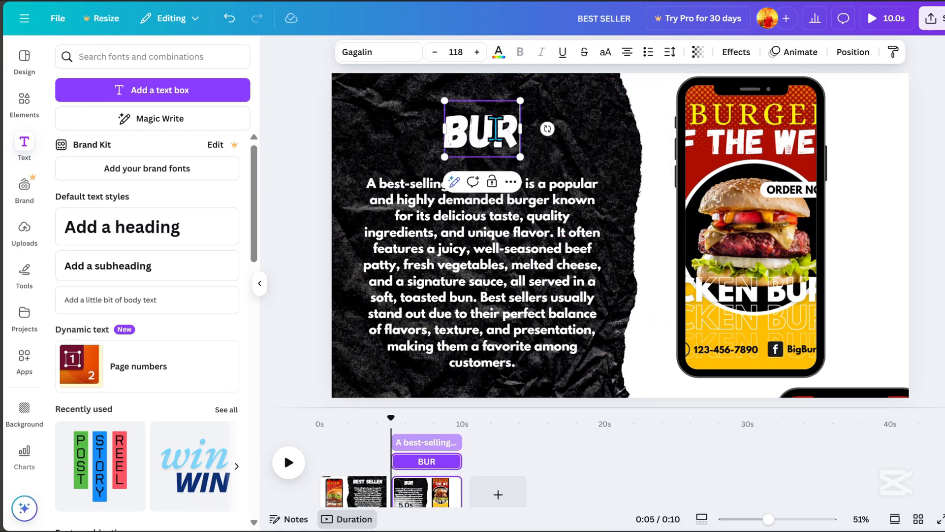
text(GER OF THE WEEK)
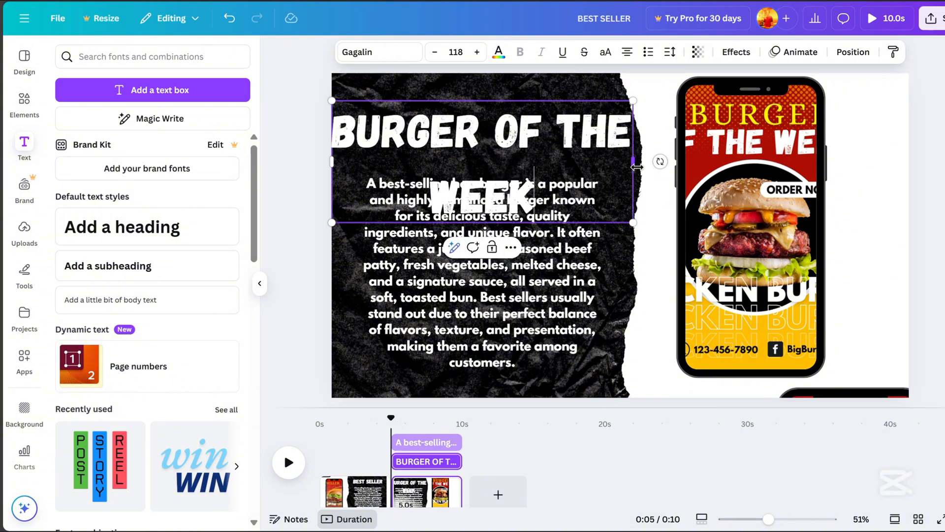
- Fit the "BURGER OF THE WEEK" heading on one line at about size 73.5 and move it up slightly above the description
drag(635, 166, 808, 149)
drag(806, 101, 630, 117)
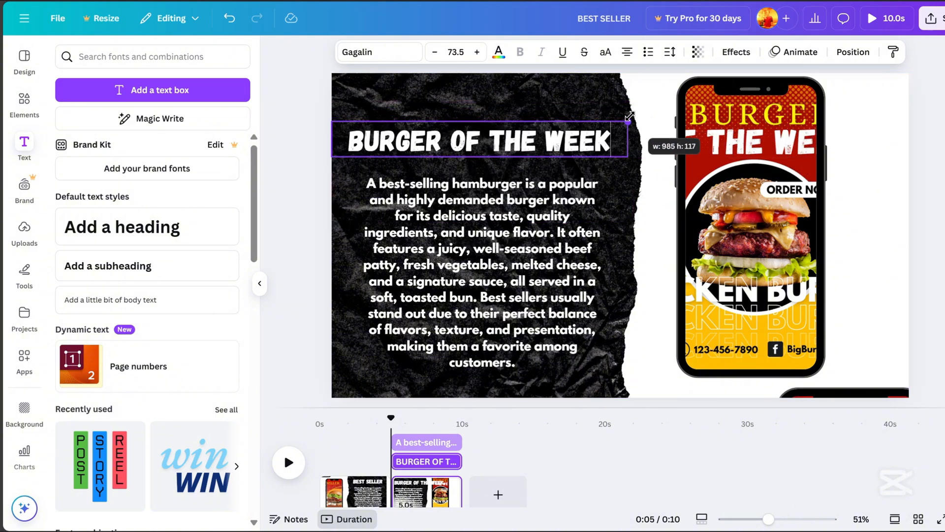
click(757, 124)
click(536, 153)
drag(536, 153, 536, 137)
- Replace the description with the text beginning "A Burger of the Week is a special, limited-time burger creation"
click(494, 256)
click(495, 257)
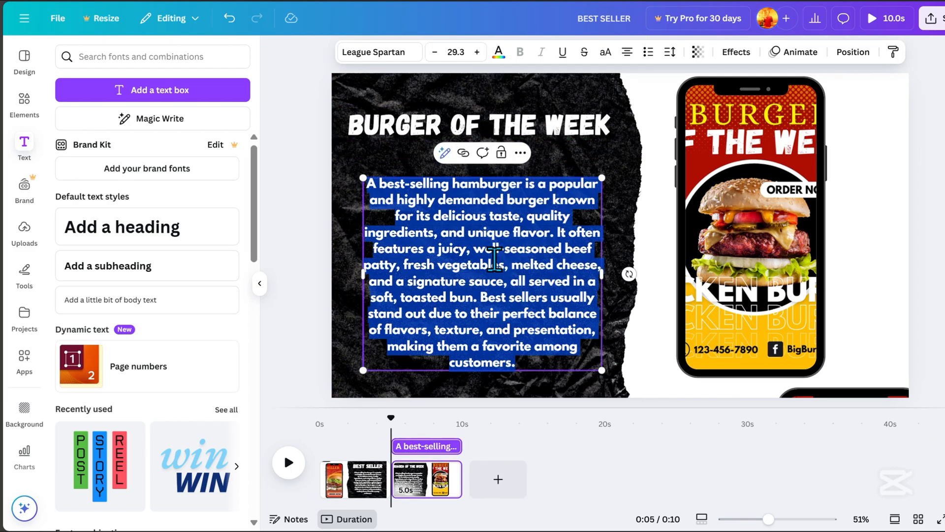
text(A Burger of the Week is a special, limited-time burger creation that offers unique flavors and ingredients not found on the regular menu. It’s designed to excite customers with new taste experiences, seasonal ingredients, or creative twists on classic burgers. This weekly feature keeps the menu fresh, encourages repeat visits, and adds an element of surprise, making it a must-try for burger lovers.)
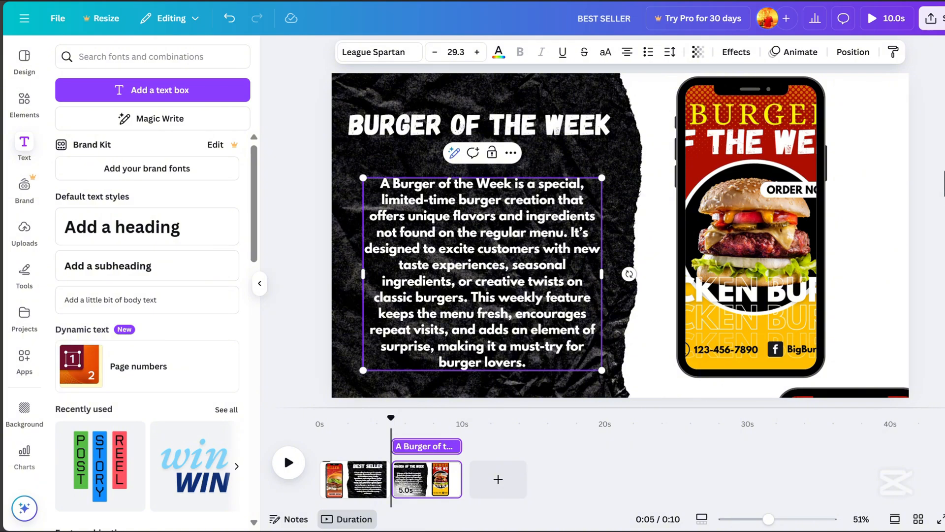
click(627, 281)
- Move the description up closer to the heading, then slightly enlarge and reposition the heading across the black paper
click(513, 317)
drag(512, 317, 503, 311)
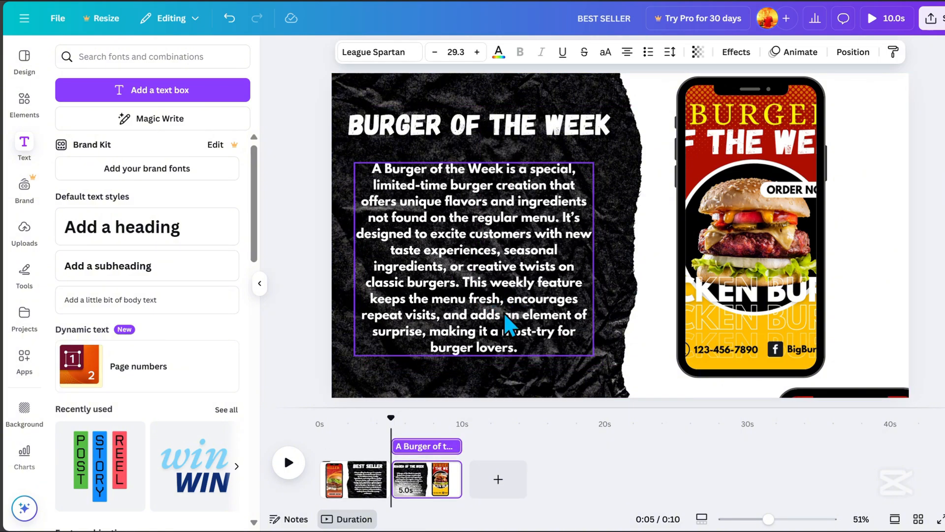
drag(552, 127, 536, 118)
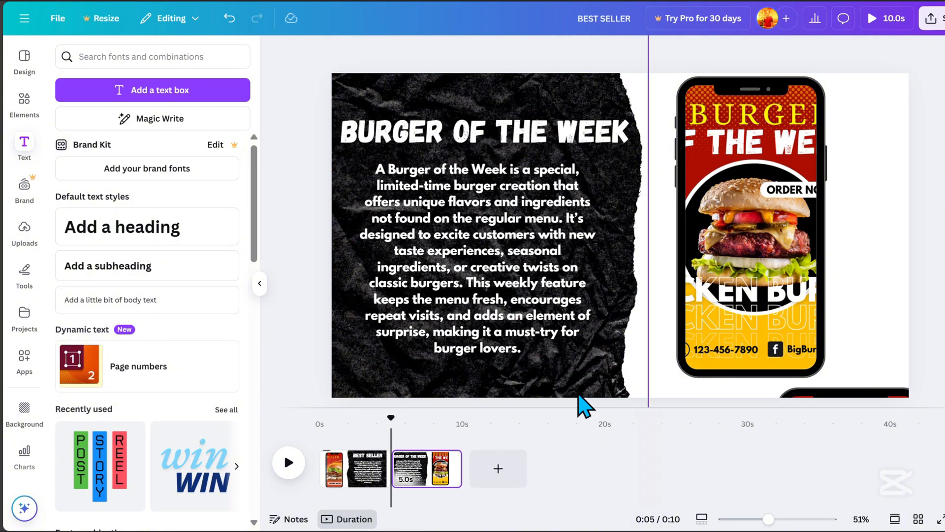
- Duplicate the "BURGER OF THE WEEK" page and remove the heading and description from the new copy
right_click(439, 477)
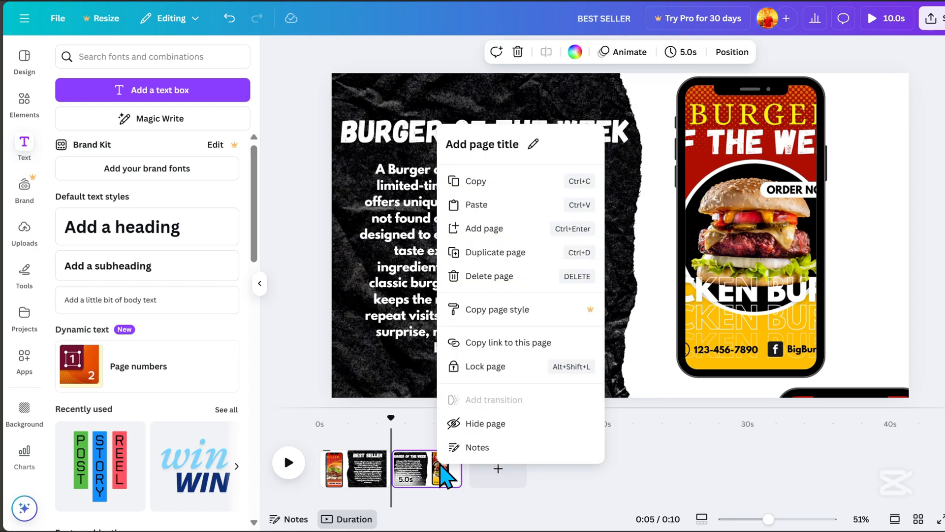
click(490, 257)
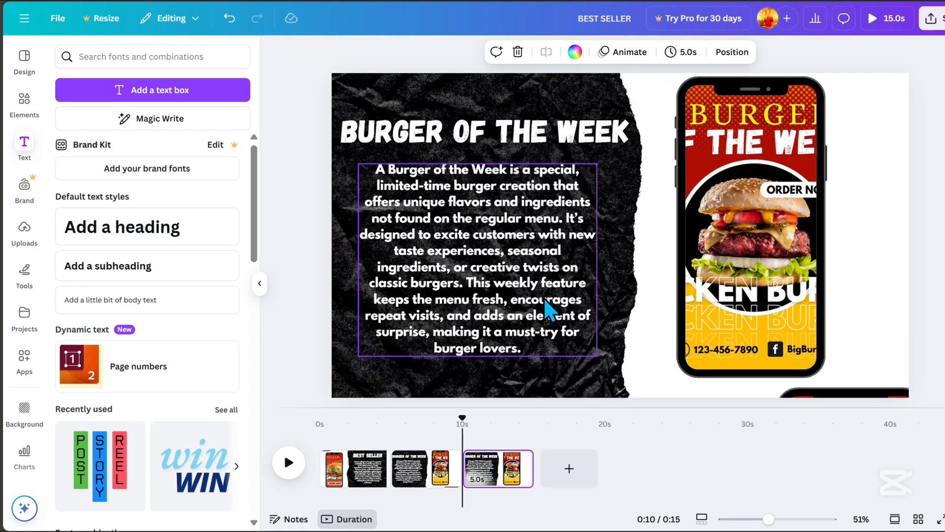
click(515, 130)
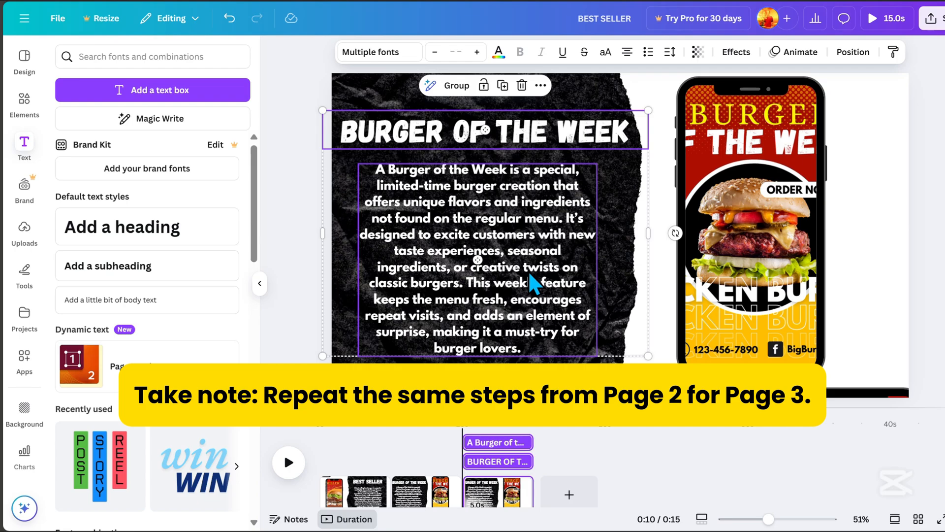
click(540, 86)
click(568, 129)
click(521, 85)
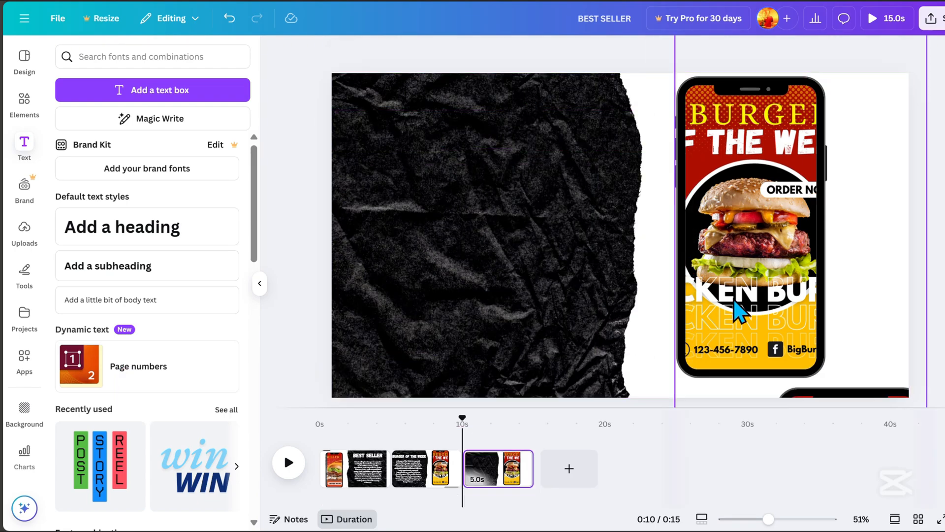
- Move the phone mockups to the left half showing the Spicy Burger phone, and place the black paper on the right half, torn edge inward
click(763, 265)
drag(771, 147, 502, 345)
drag(624, 163, 511, 262)
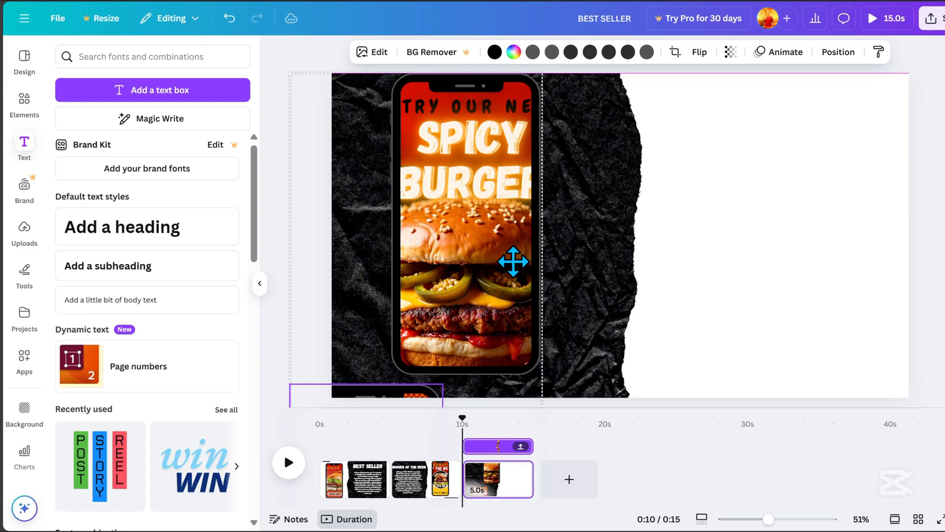
click(586, 154)
drag(587, 154, 929, 279)
drag(709, 222, 866, 241)
drag(760, 325, 761, 212)
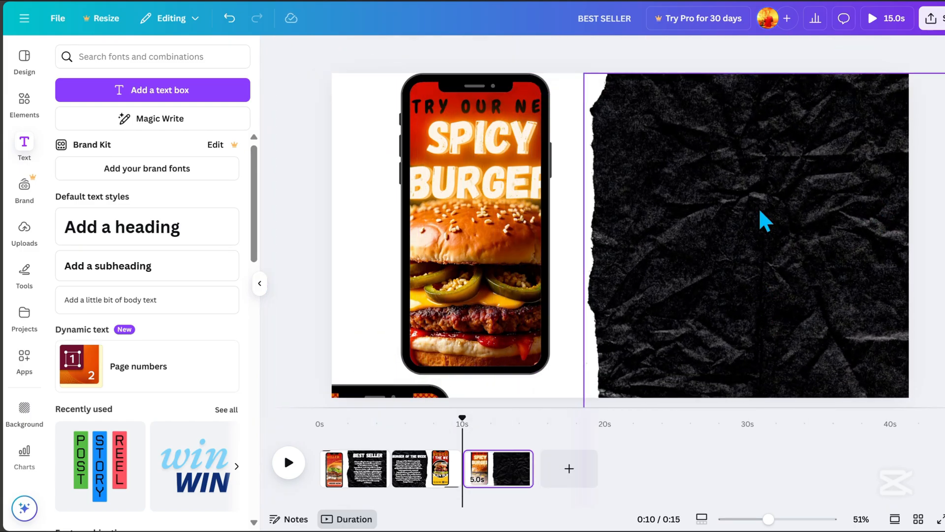
- Paste the heading and description onto the black paper and change the heading to "TRY OUR NEW SPICY BURGER", breaking the line after "NEW"
key(ctrl+v)
drag(539, 127, 813, 134)
double_click(720, 131)
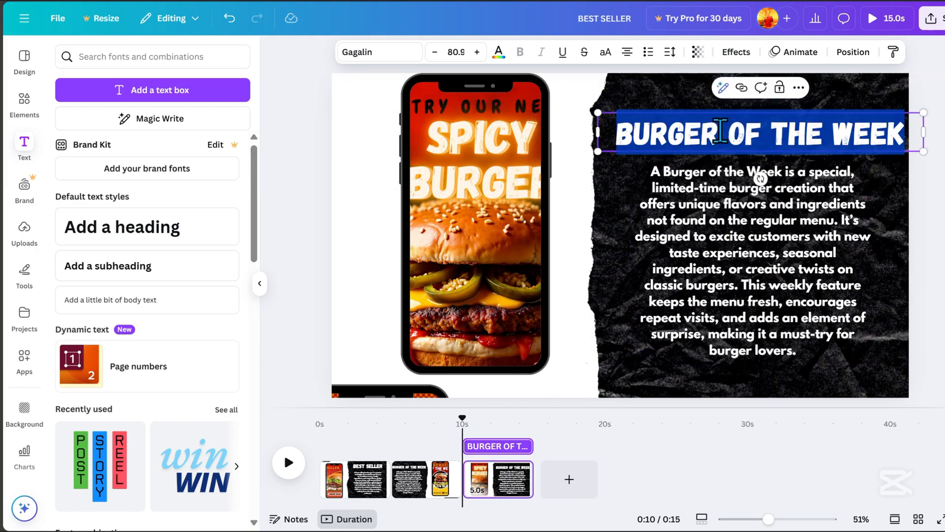
text(TRY OUR NEW SPICY BURGER)
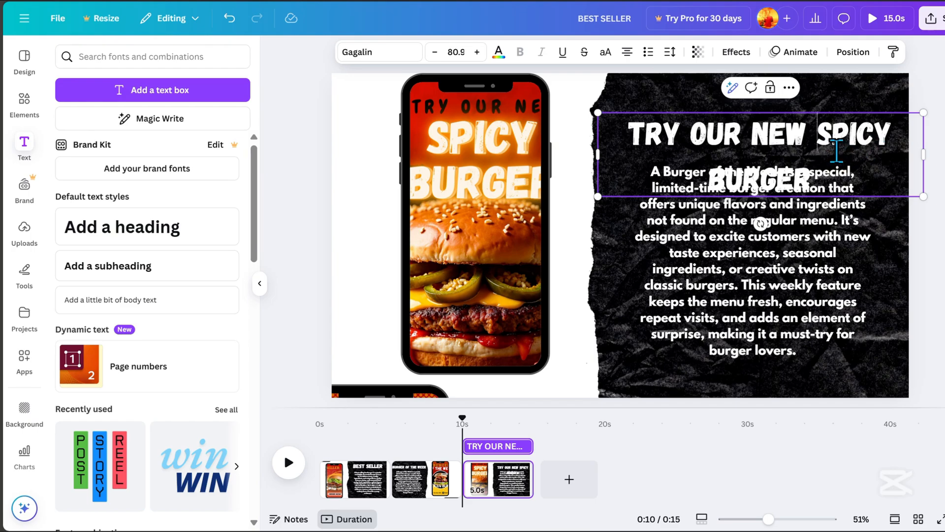
key(BackSpace)
key(Return)
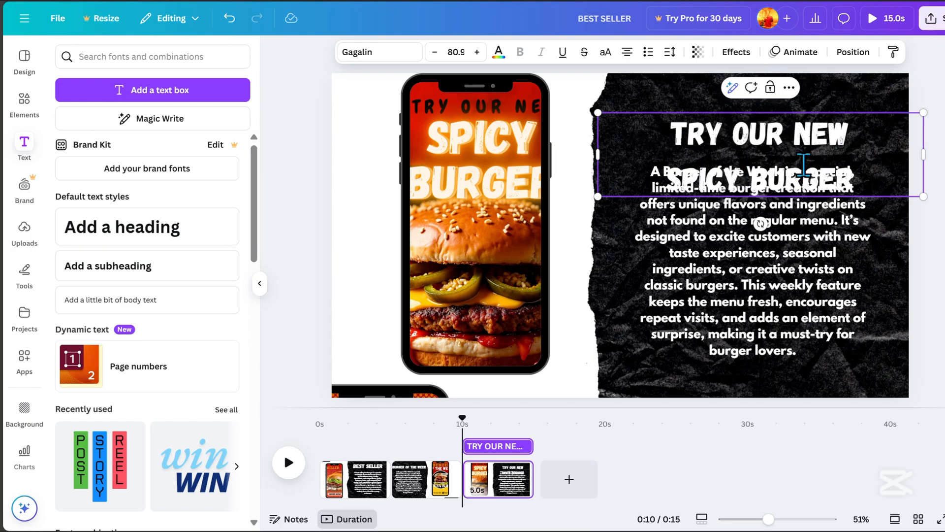
- Move the spicy burger heading up above the description and tighten the spacing between its two lines
drag(854, 133, 845, 101)
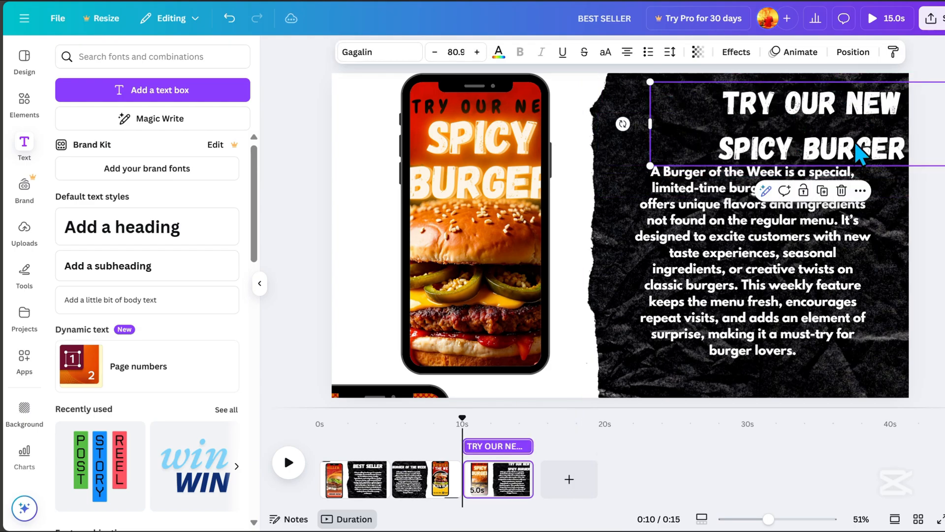
double_click(747, 120)
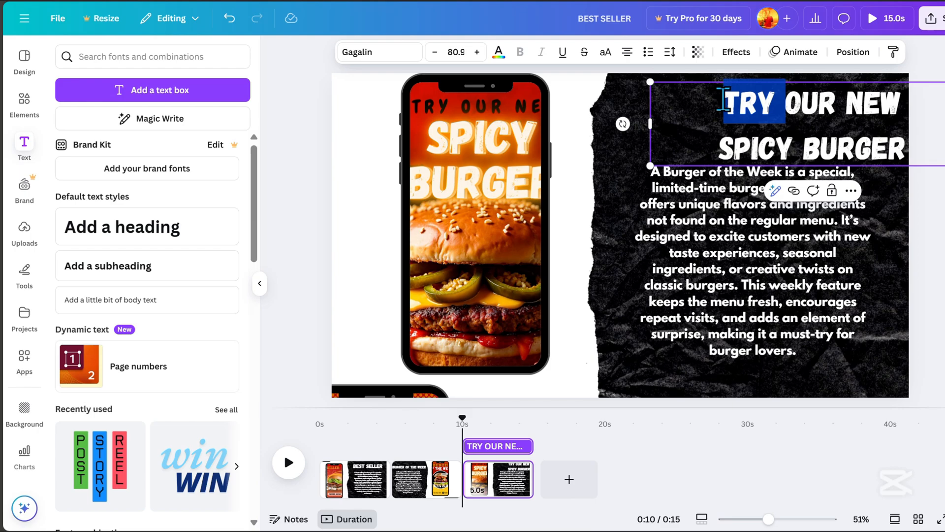
drag(746, 121, 905, 147)
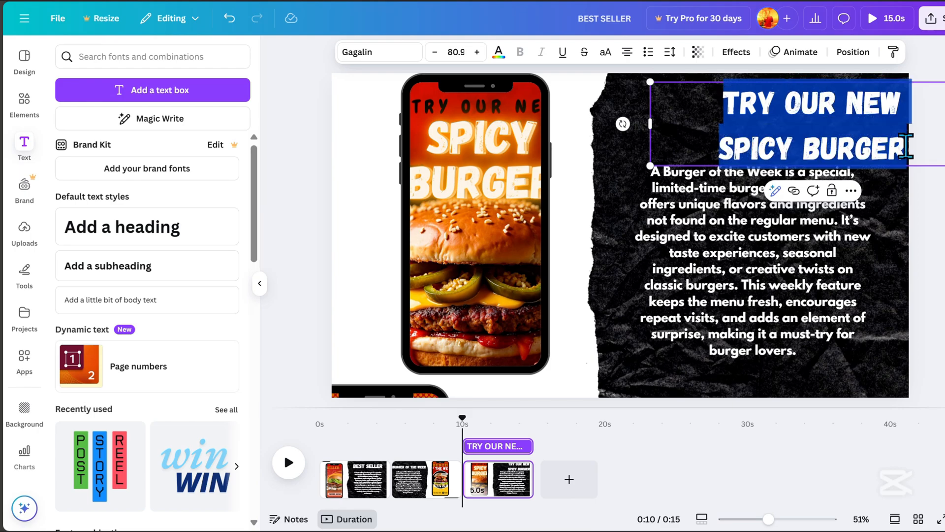
click(671, 53)
drag(649, 142, 628, 142)
click(933, 56)
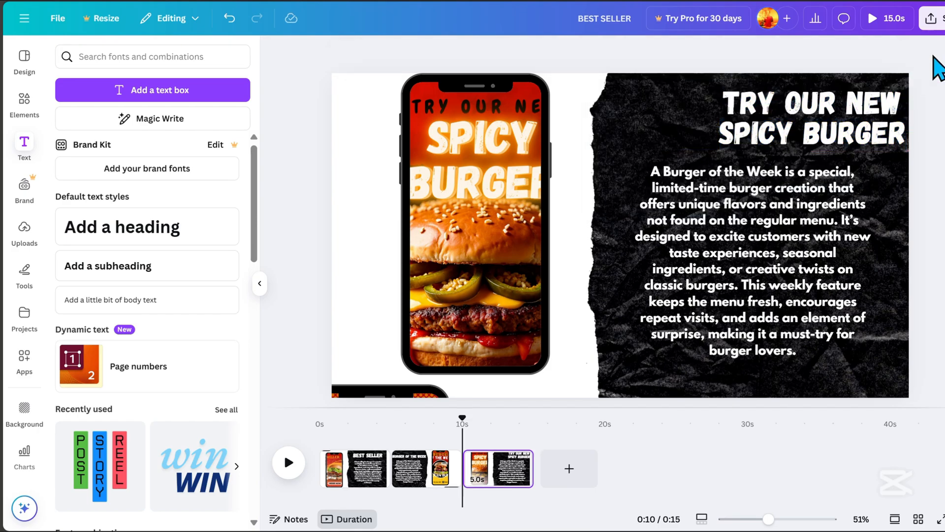
- Center the heading over the black paper and replace the description with the text beginning "Get ready for a fiery flavor explosion!"
drag(885, 122, 812, 122)
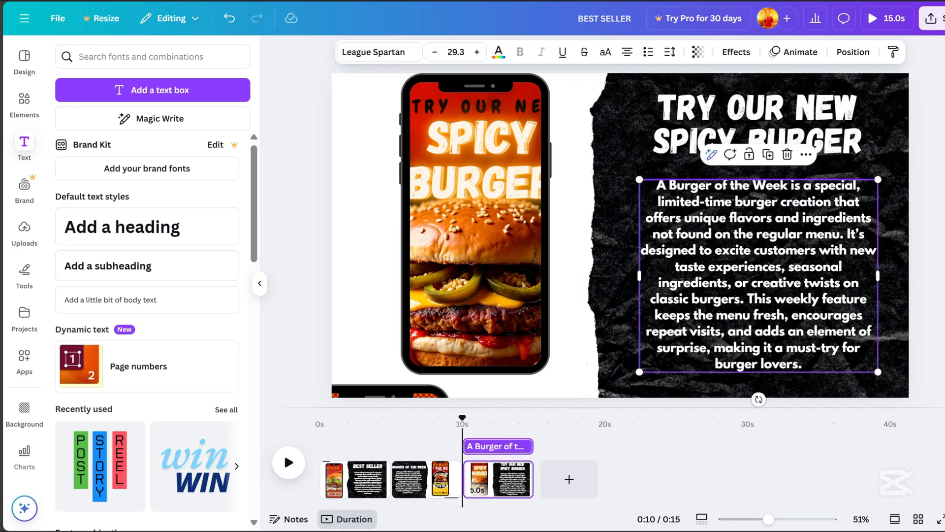
double_click(759, 259)
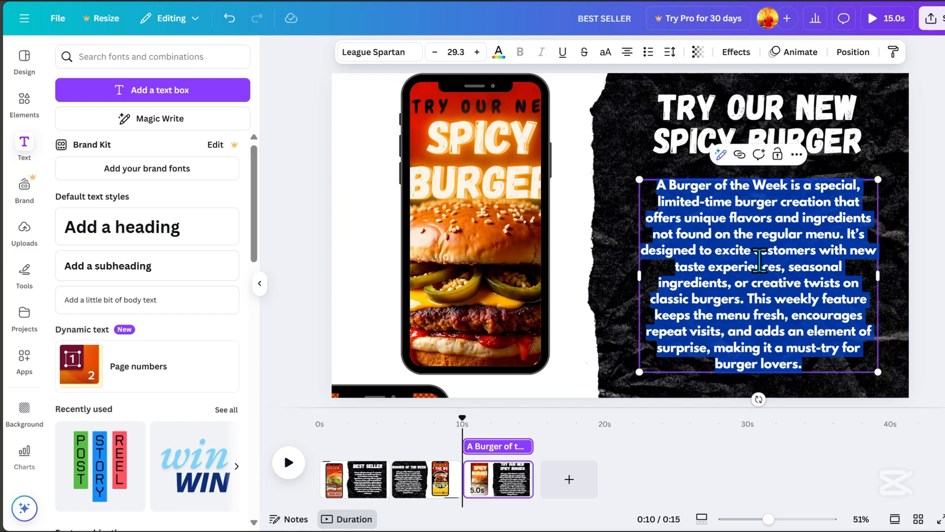
key(ctrl+v)
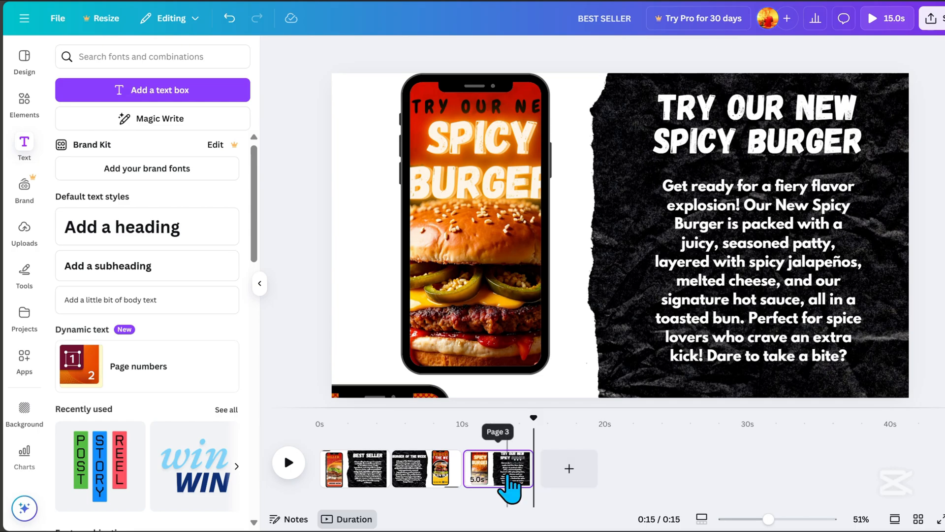
- Duplicate the spicy burger page and delete the heading and description from the new copy
right_click(510, 487)
click(559, 265)
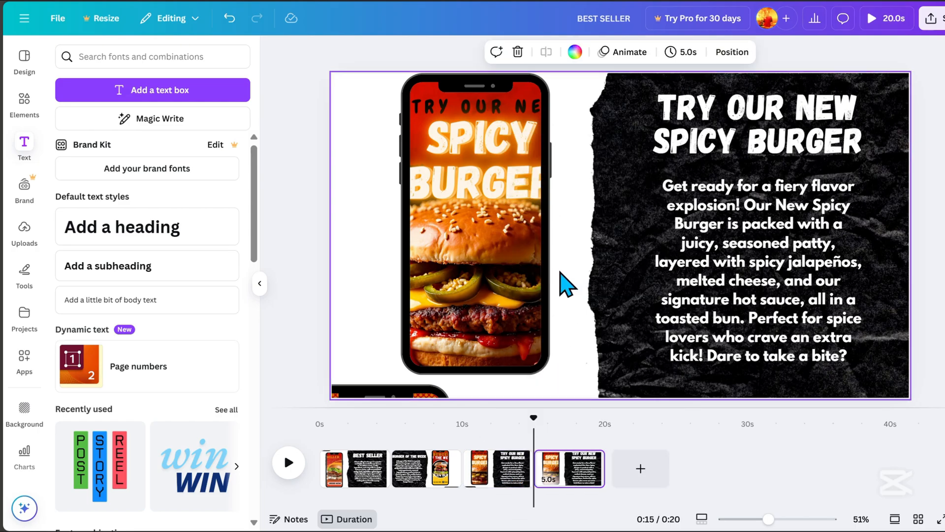
click(786, 126)
key(Delete)
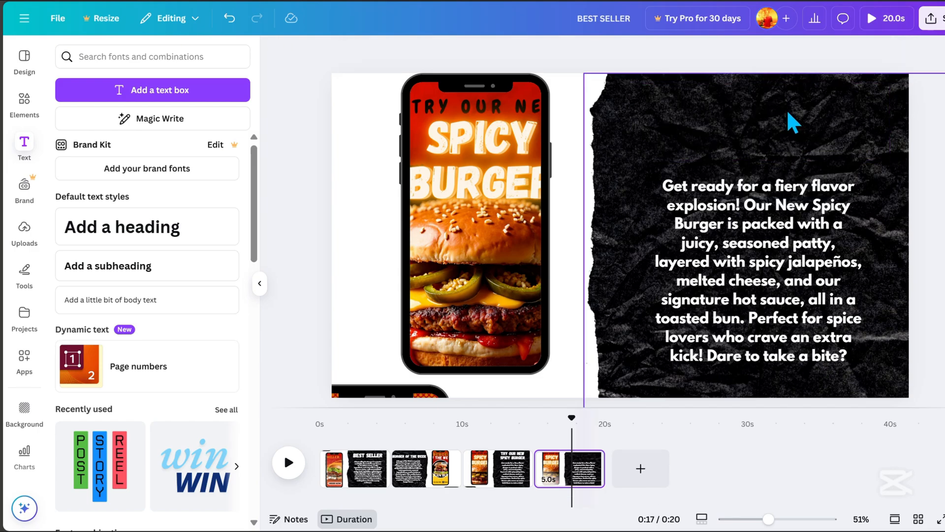
click(778, 286)
key(Delete)
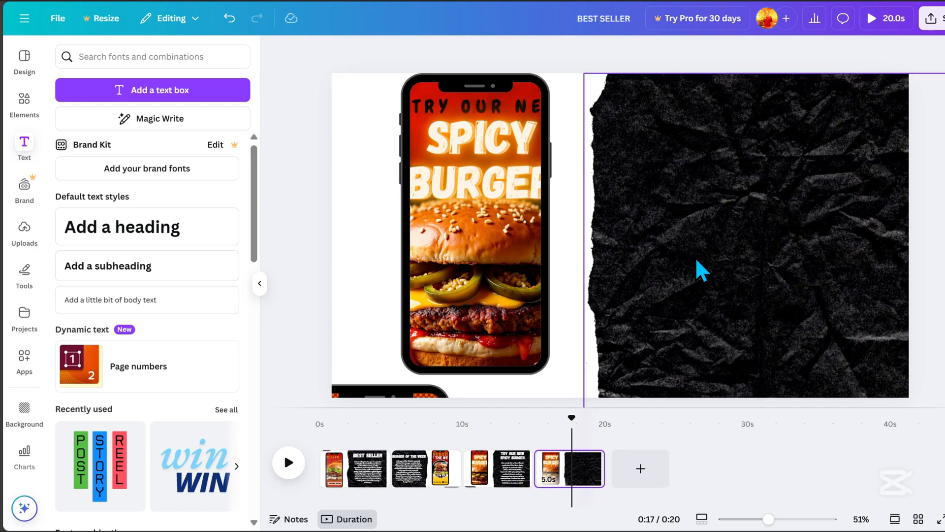
- Shift the black paper further right, then shrink the phone mockup group and place it over the torn edge with "BURGER OF THE WEEK" mid-page
click(651, 301)
drag(652, 301, 751, 296)
click(492, 196)
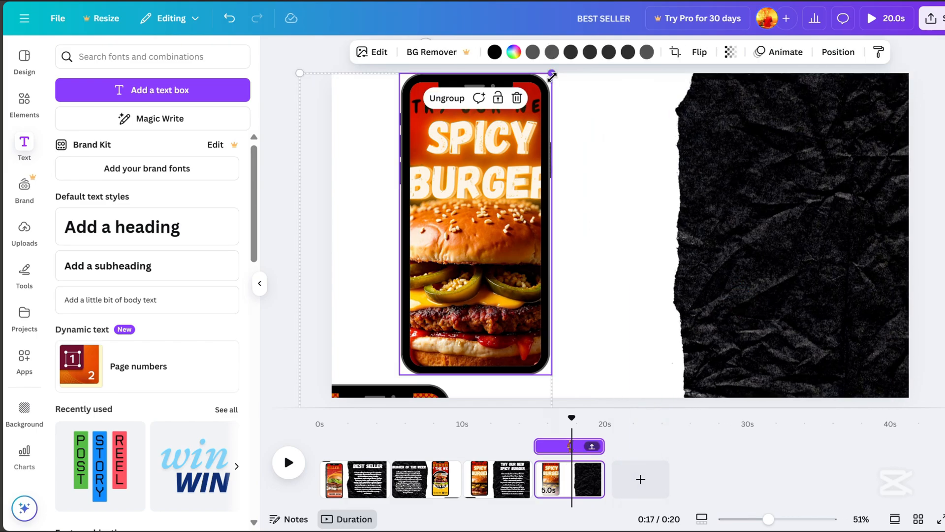
drag(553, 73, 433, 224)
drag(433, 374, 699, 266)
click(938, 155)
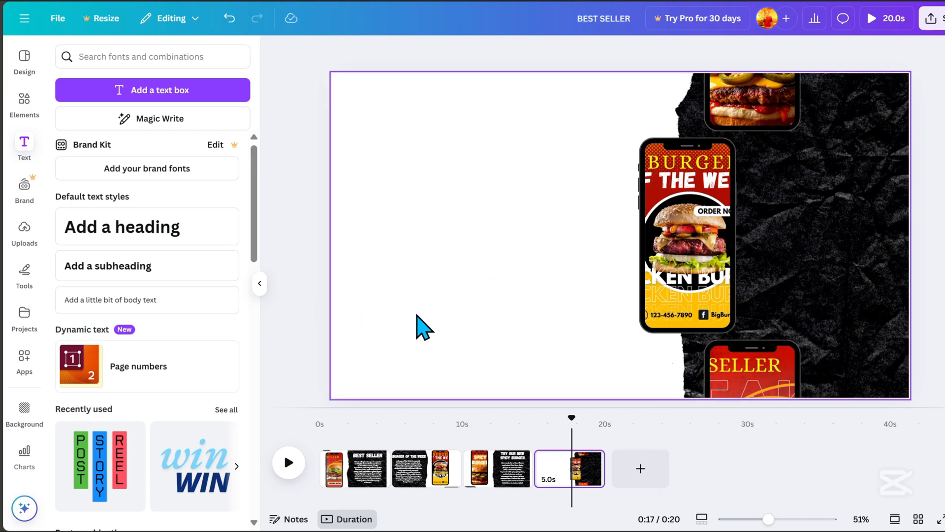
- Add the uploaded "ONLINE DELIVERY" image, align it to the page's top-left corner, and enlarge it to the full page height
click(29, 244)
click(84, 193)
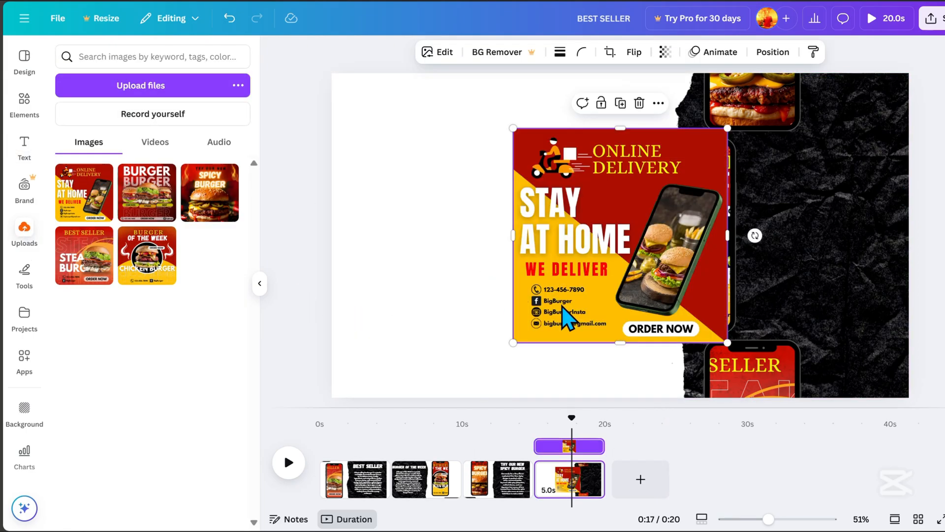
drag(563, 309, 371, 245)
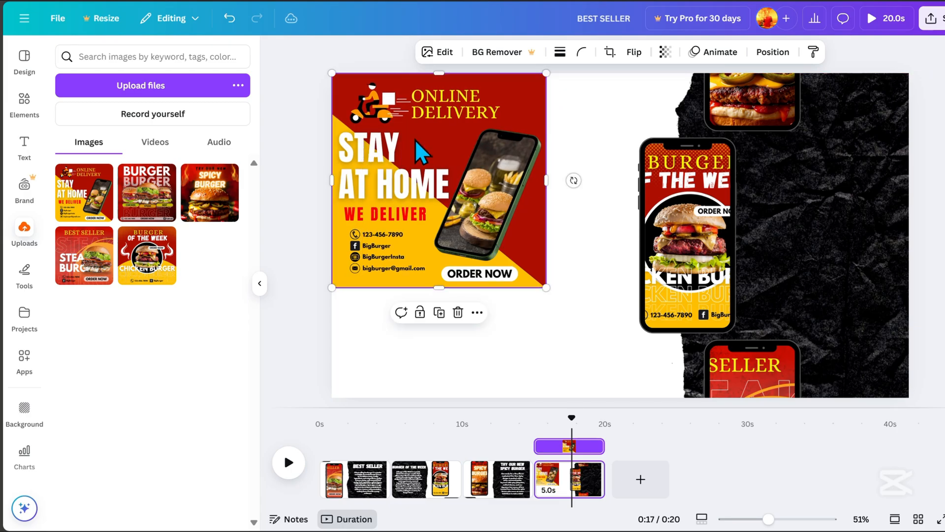
drag(546, 287, 641, 416)
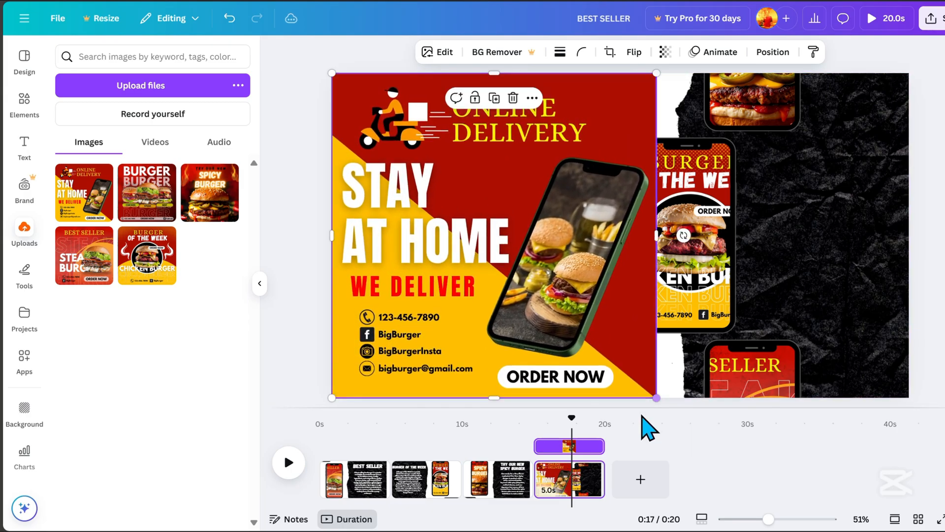
- Send the "ONLINE DELIVERY" image behind the phone mockups
right_click(544, 229)
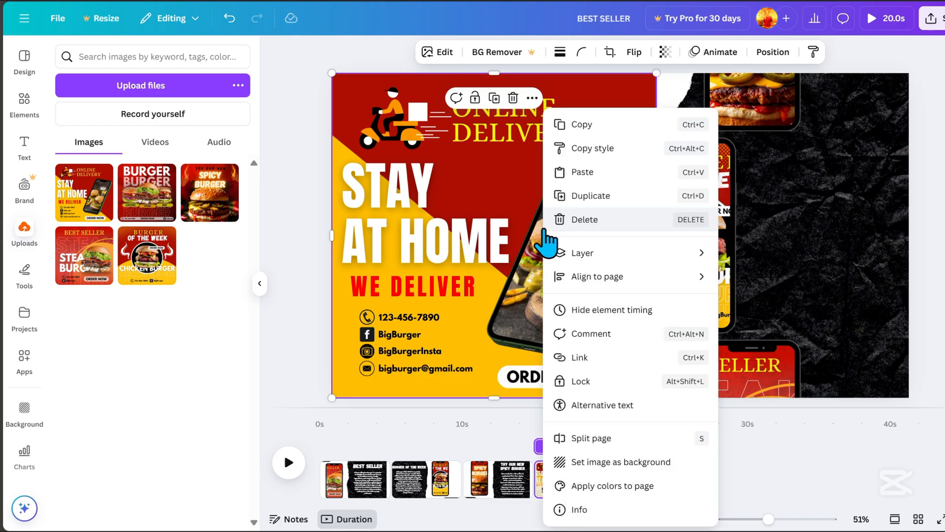
mouse_move(586, 252)
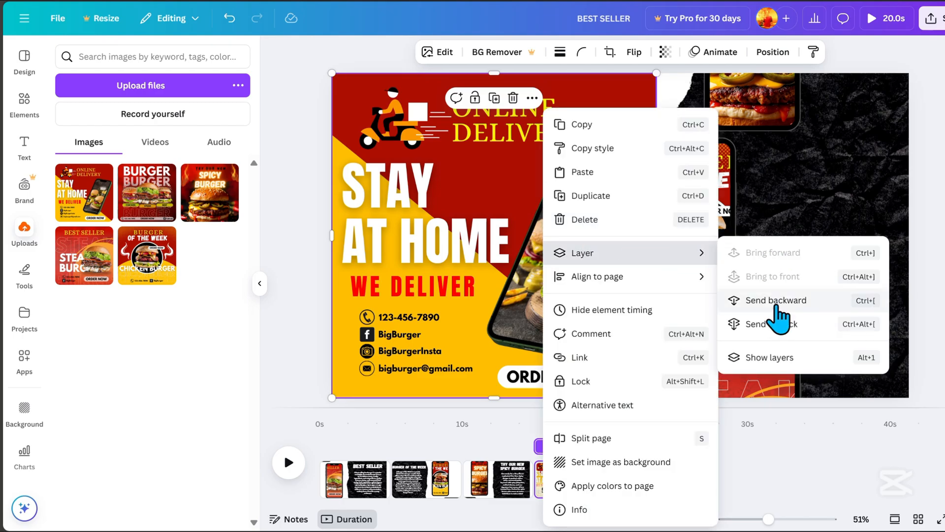
click(778, 325)
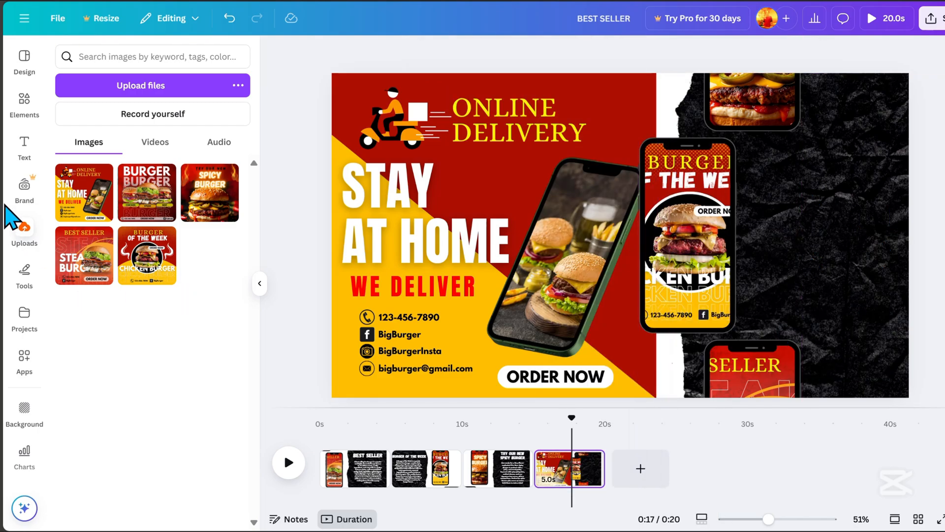
- Search the element photos for "HAMBURGER" and place the cut-out burger with curly lettuce and white sauce over the black paper
click(24, 103)
click(212, 57)
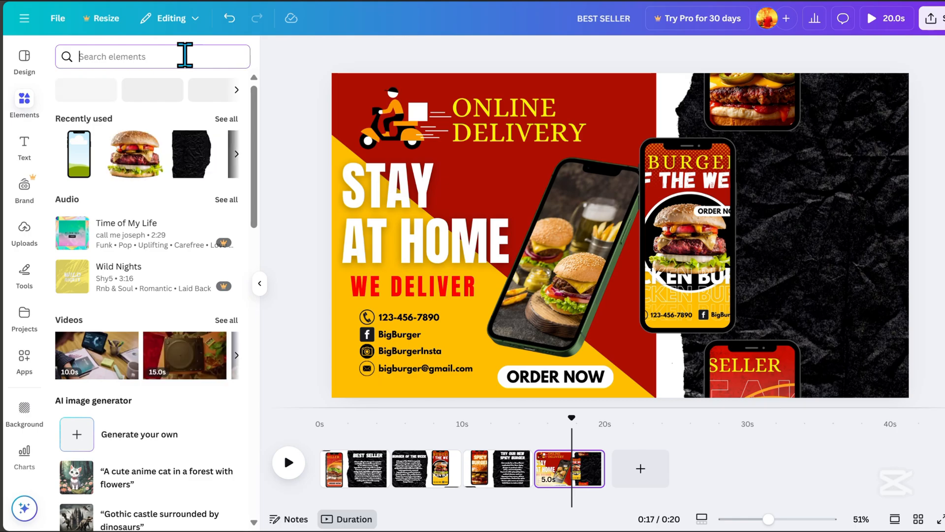
text(HAMBURGER)
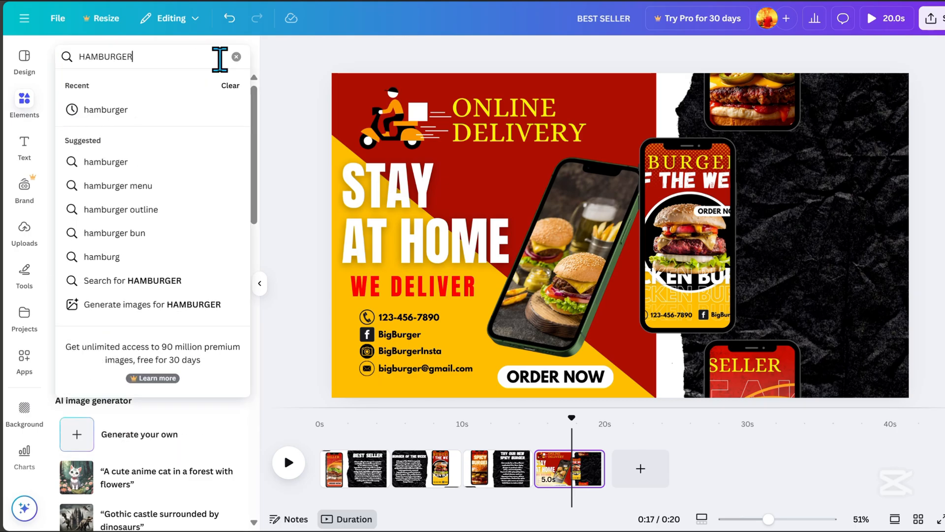
key(Return)
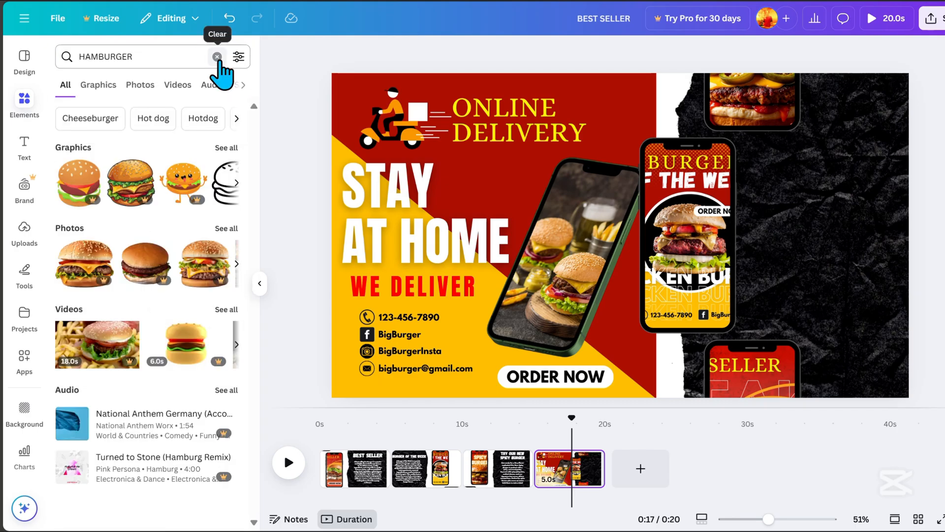
click(111, 88)
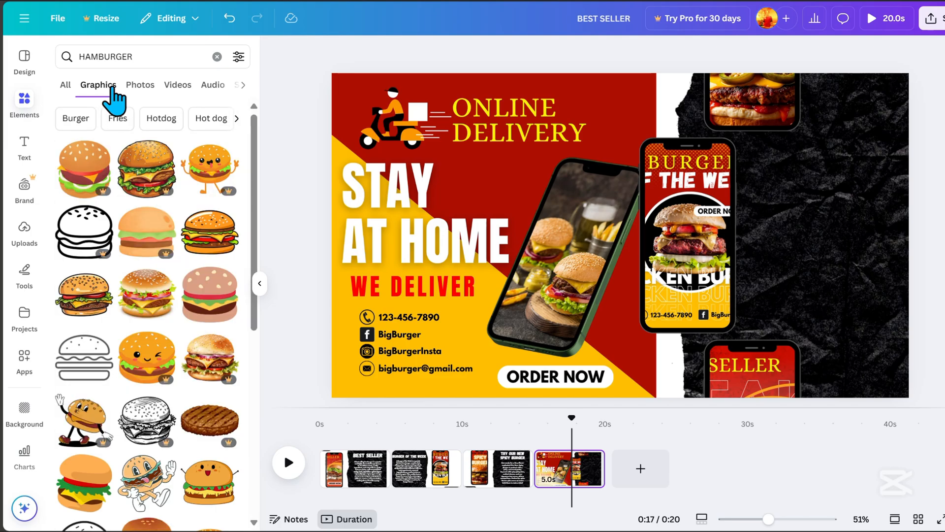
click(140, 100)
scroll(172, 389, down, 3)
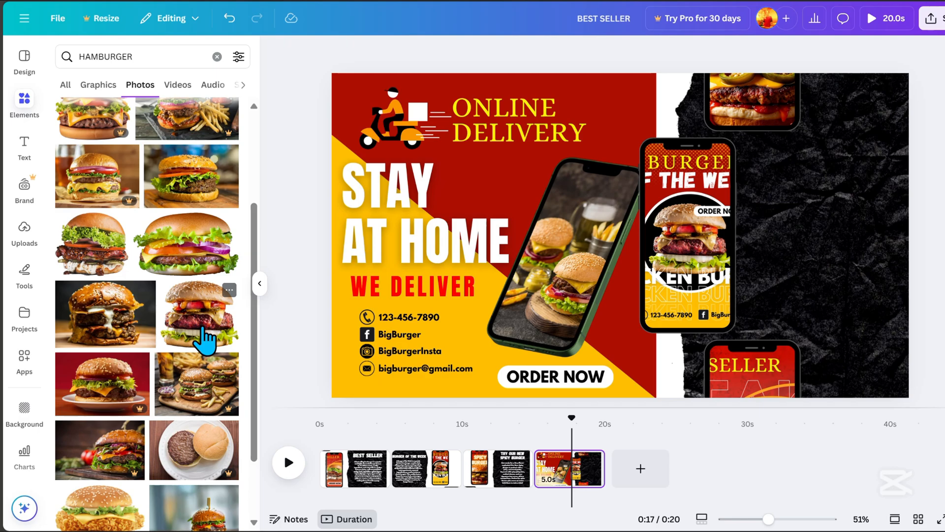
click(96, 253)
drag(649, 305, 888, 274)
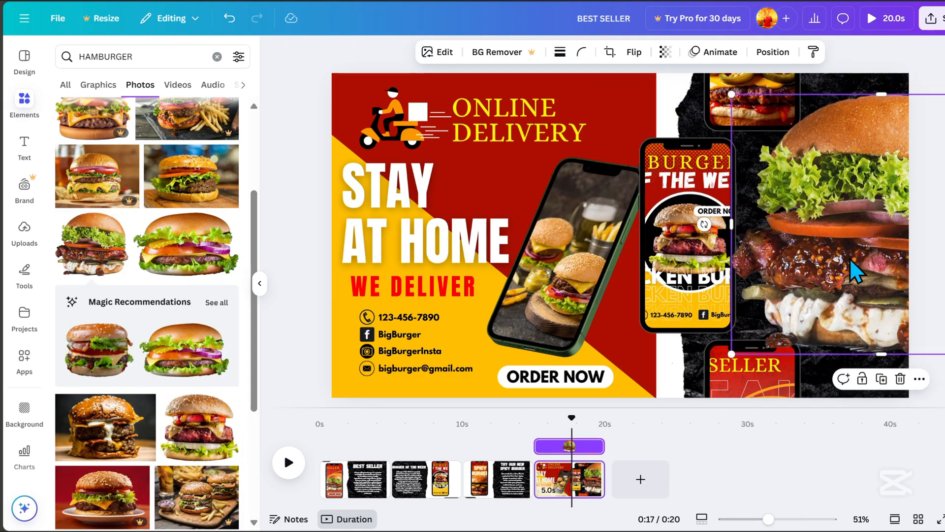
- Reorder the burger photo's layer to sit just above the black paper and shift the burger left behind the phone mockups
click(773, 52)
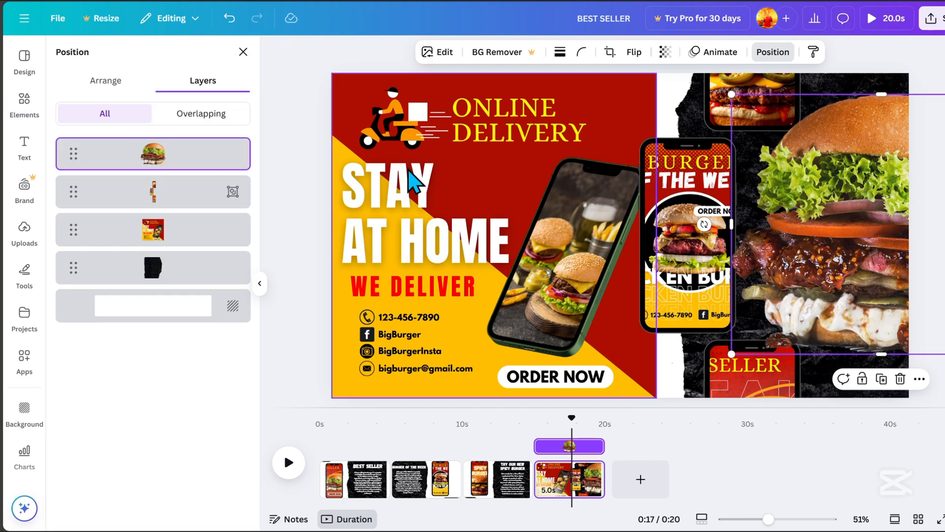
drag(169, 158, 156, 245)
drag(873, 241, 838, 251)
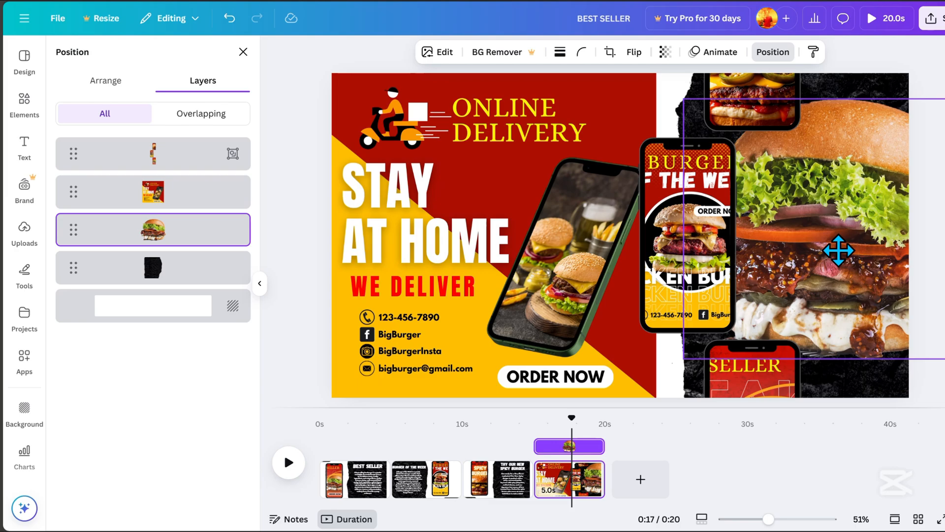
- Shrink and reposition the burger photo over the black paper, and shift the phone mockups right, away from the "ONLINE DELIVERY" image
drag(695, 101, 757, 144)
drag(852, 267, 827, 236)
click(729, 341)
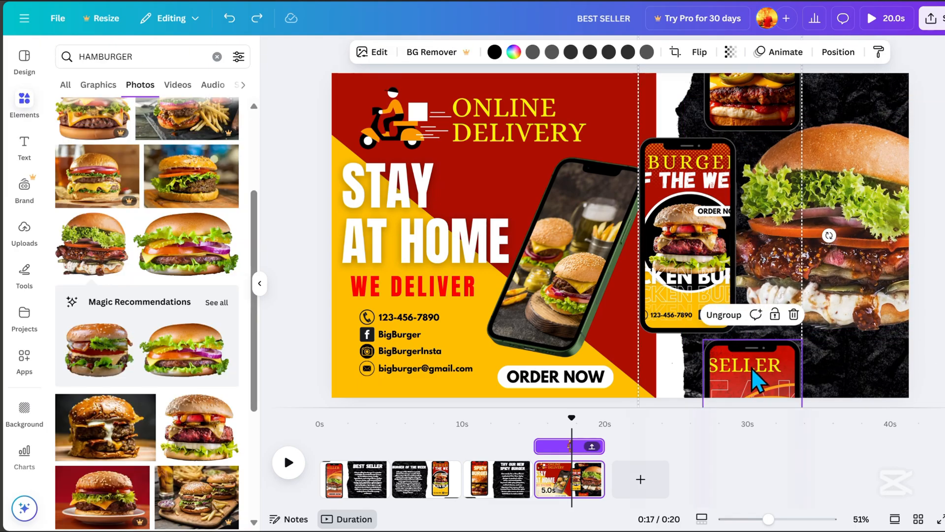
drag(753, 370, 816, 387)
click(708, 285)
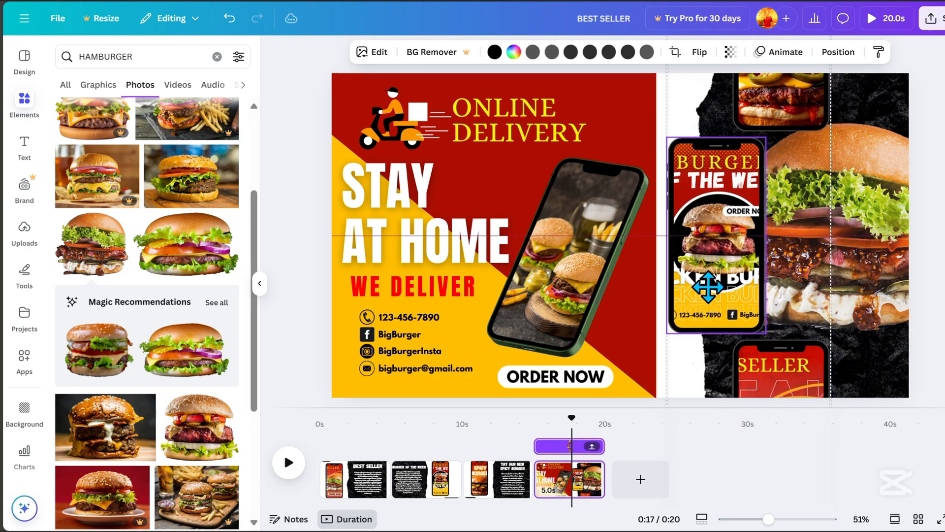
click(896, 186)
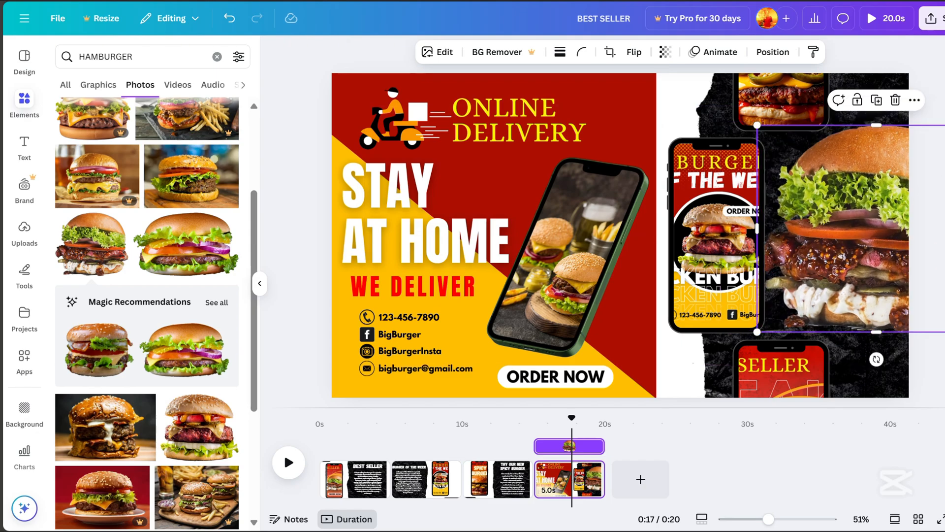
key(Escape)
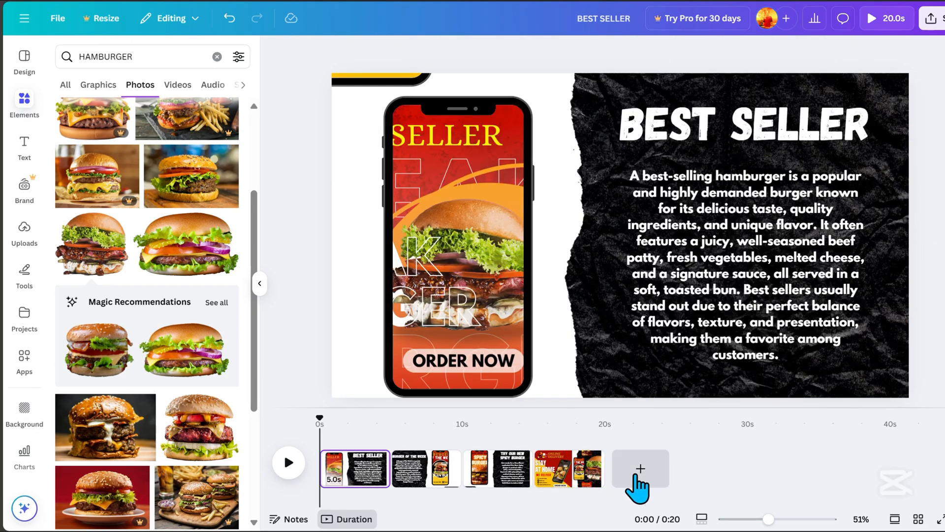
- Add a new blank page and move it to the start of the video, ahead of the "BEST SELLER" page
click(640, 472)
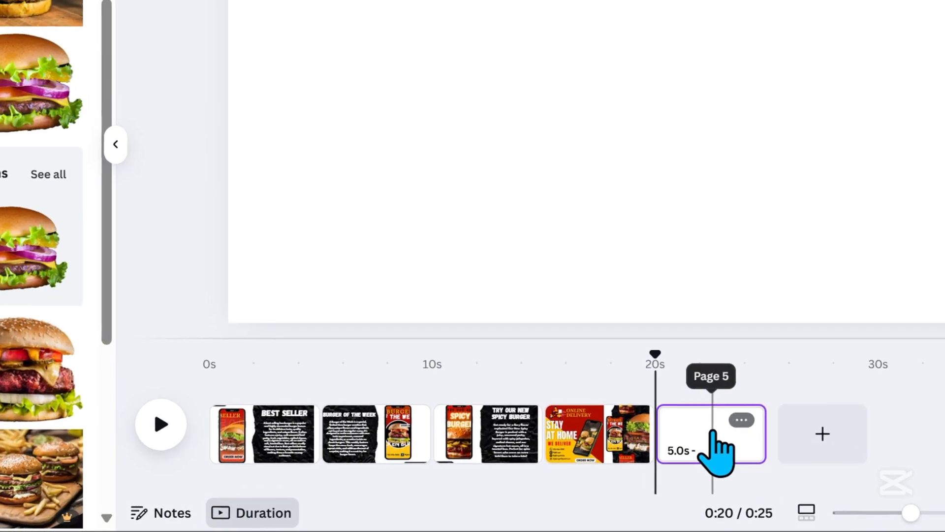
drag(641, 470, 436, 467)
drag(391, 430, 217, 438)
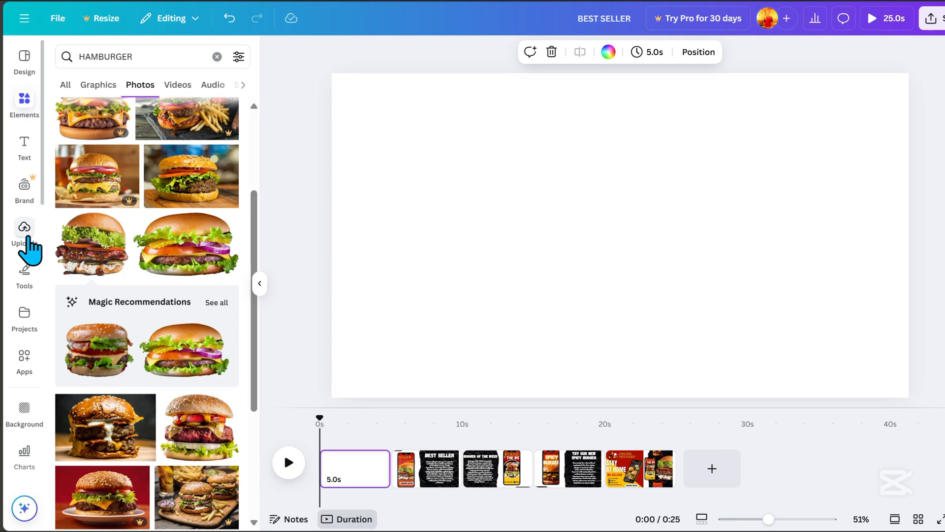
- Add the uploaded "BURGER" image with the chicken, steak and beef burgers to the blank first page and enlarge it to fill the page
click(28, 239)
click(146, 192)
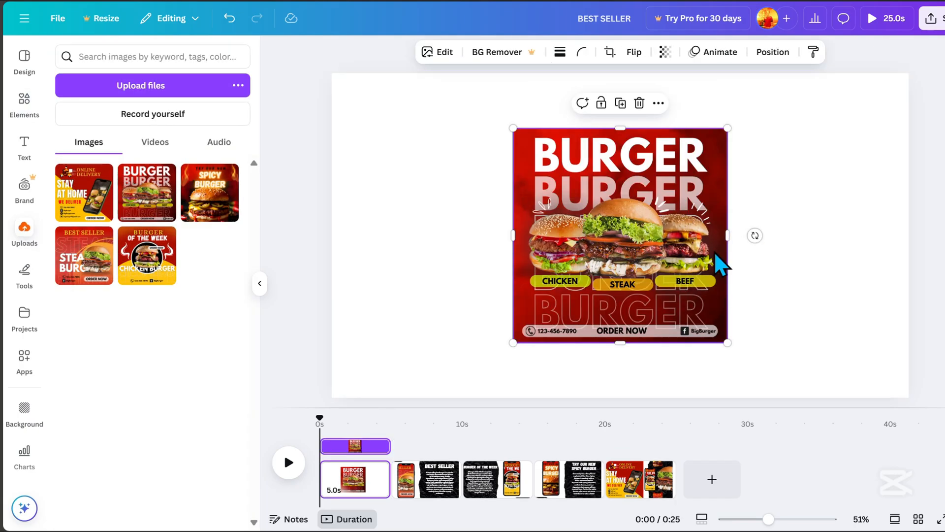
drag(728, 129, 941, 22)
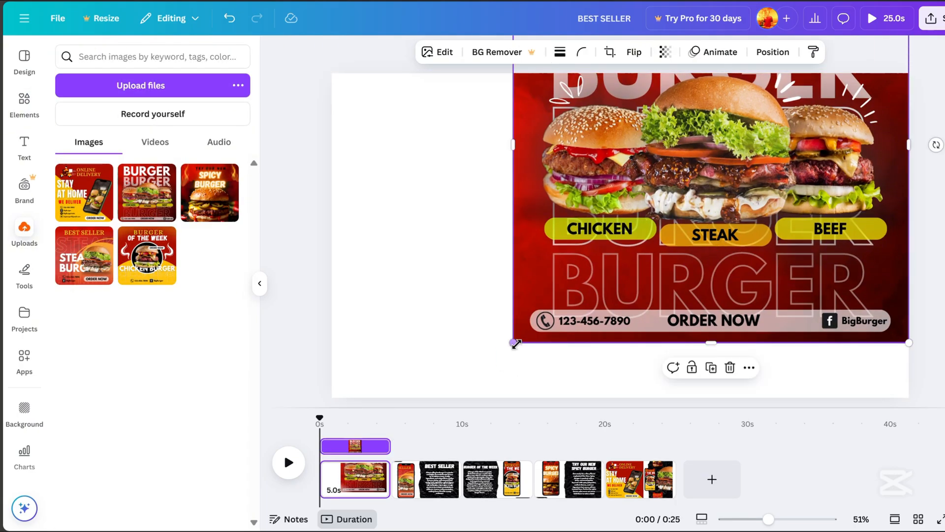
drag(513, 342, 235, 431)
drag(558, 326, 584, 345)
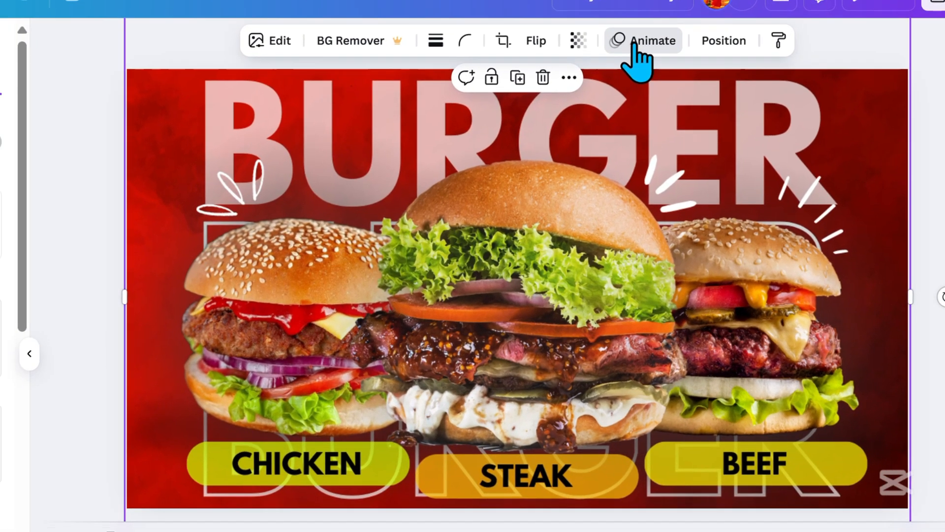
- Apply an animation to the full-page "BURGER" image on the first page
click(572, 73)
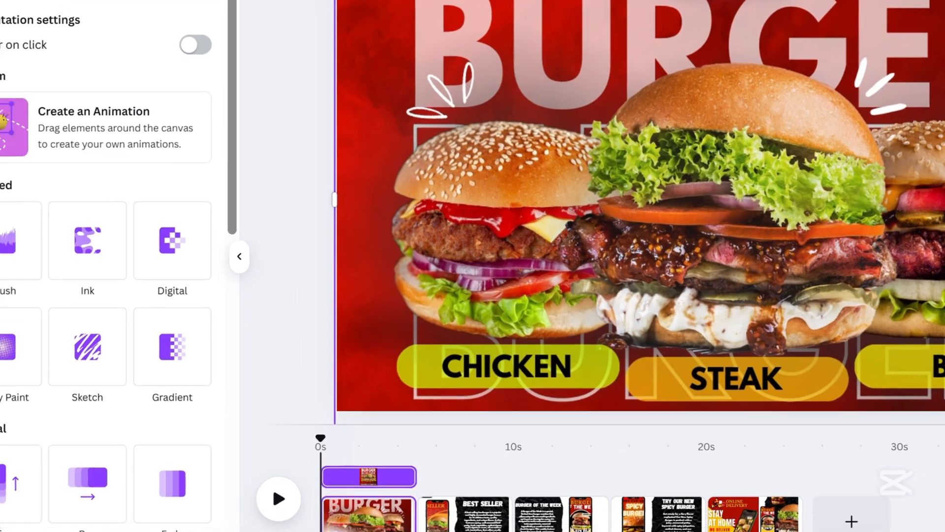
scroll(209, 420, down, 5)
scroll(211, 408, down, 3)
click(208, 309)
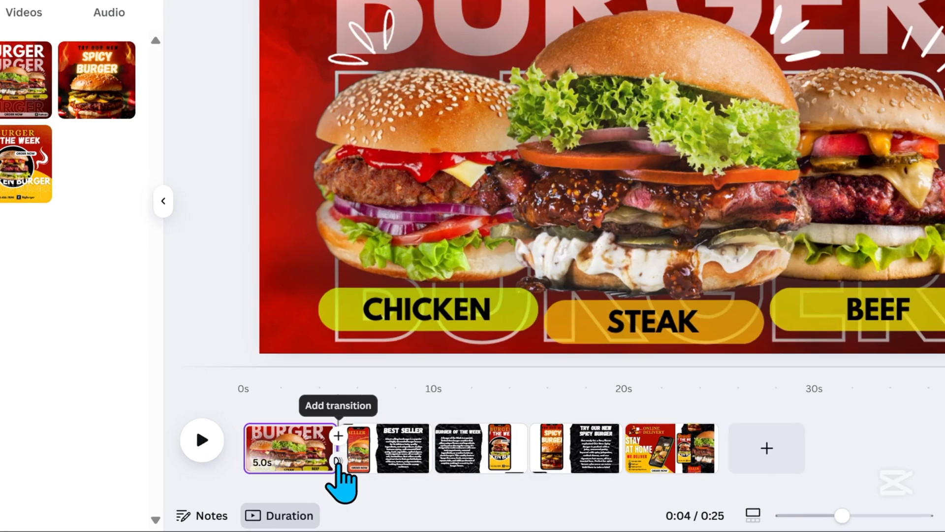
- Add a Flow transition between the opening "BURGER" page and the "BEST SELLER" page, and lengthen its duration
click(338, 460)
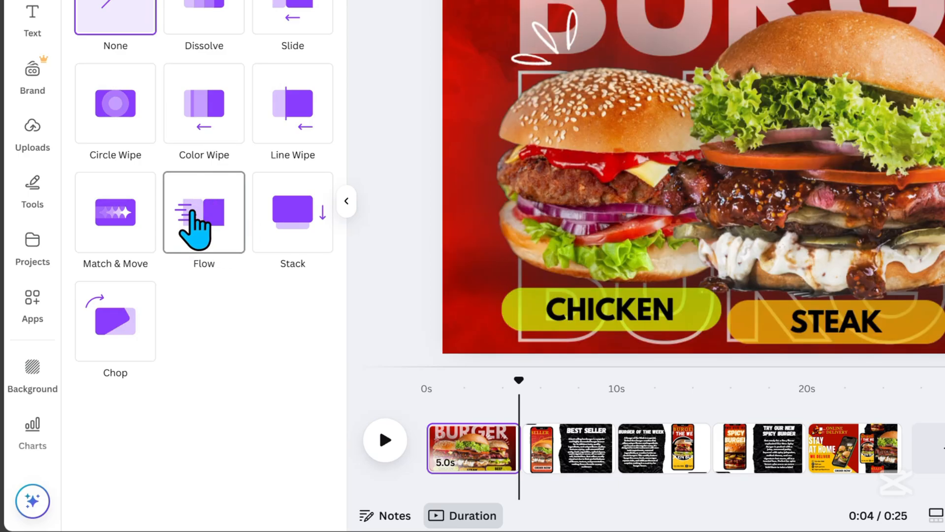
click(193, 207)
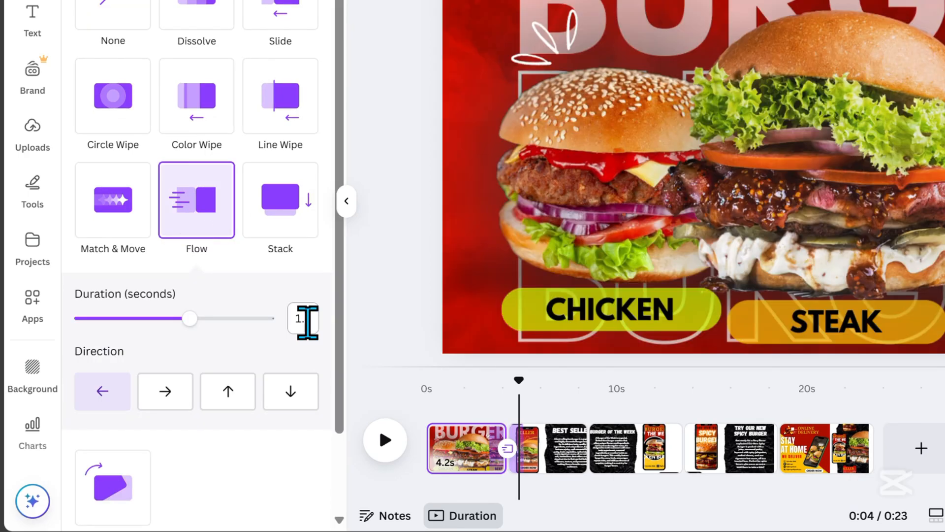
drag(193, 321, 232, 323)
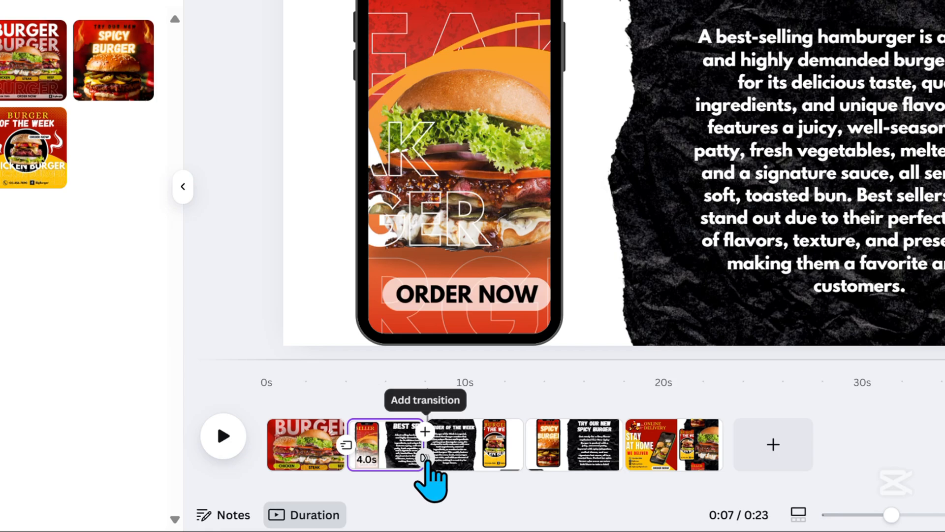
- Add a Match & Move transition between the "BEST SELLER" and "BURGER OF THE WEEK" pages, and lengthen its duration
click(425, 459)
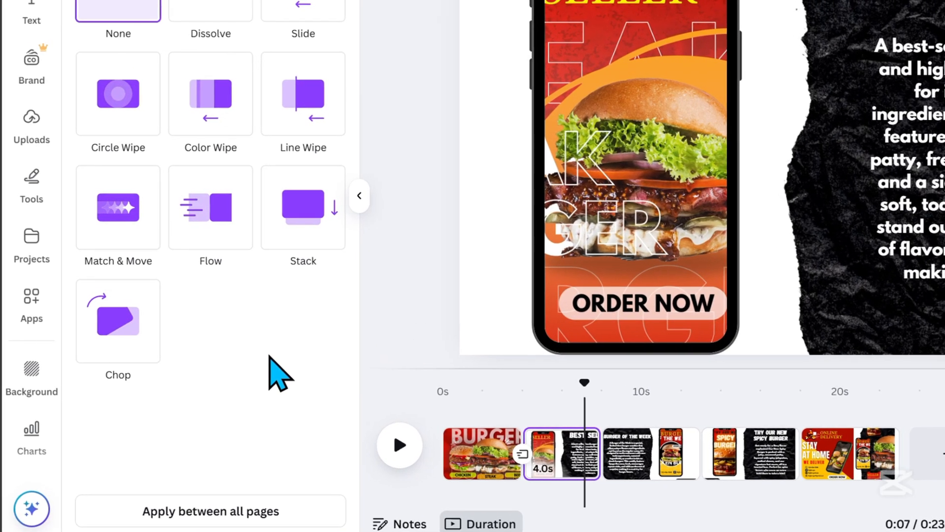
click(130, 210)
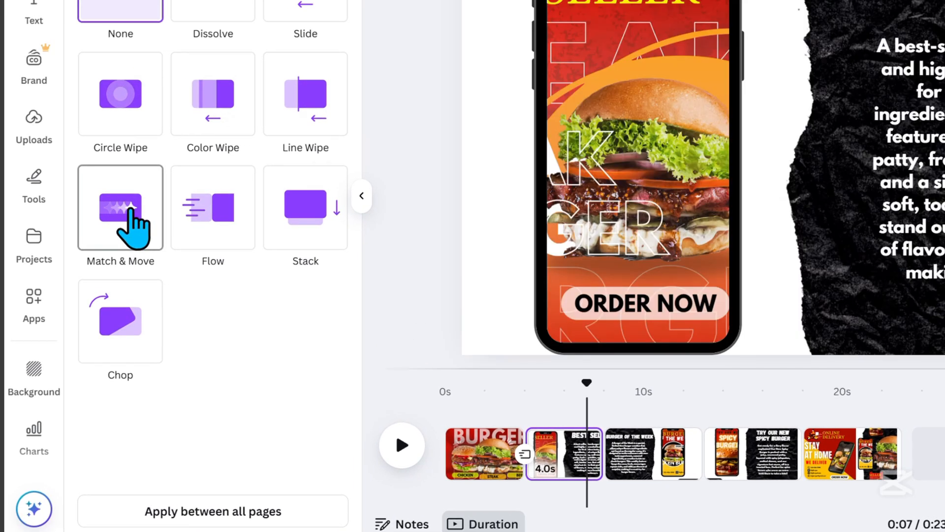
drag(111, 319, 191, 322)
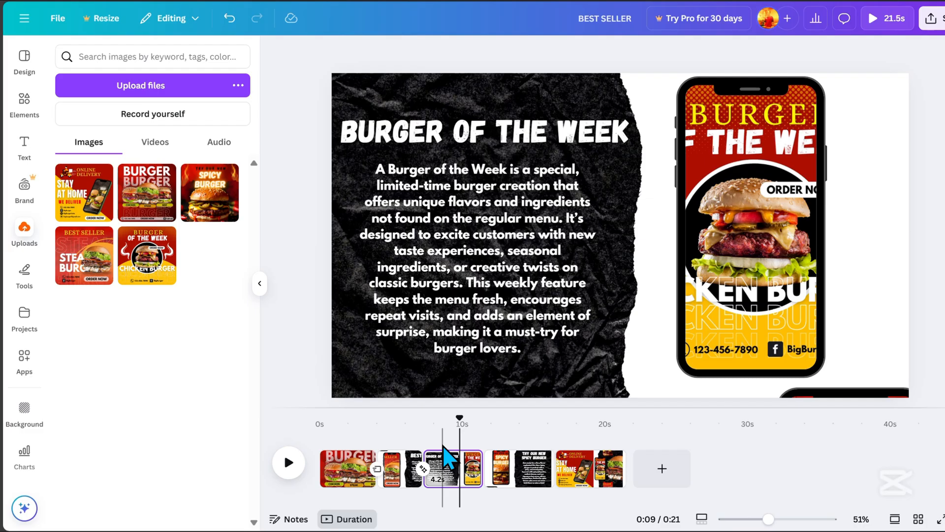
- Add a Match & Move transition between the "BURGER OF THE WEEK" and spicy burger pages, and lengthen its duration
click(482, 474)
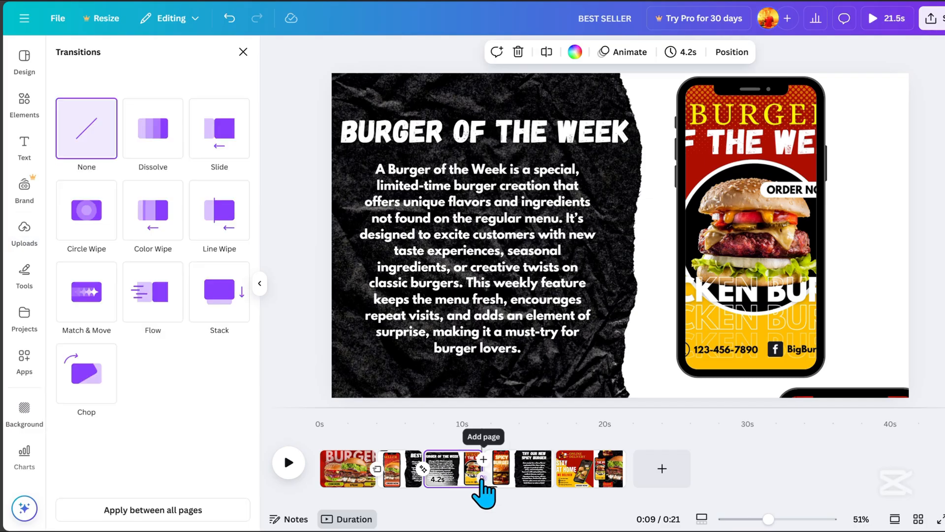
click(91, 315)
drag(85, 373, 124, 373)
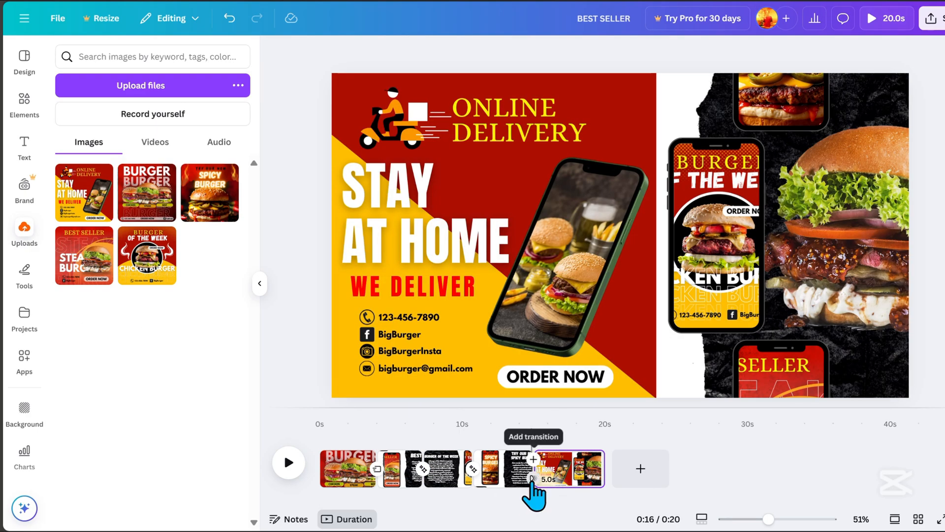
- Add a 1.5-second Match & Move transition between the spicy burger page and the online delivery page, and preview it
click(533, 477)
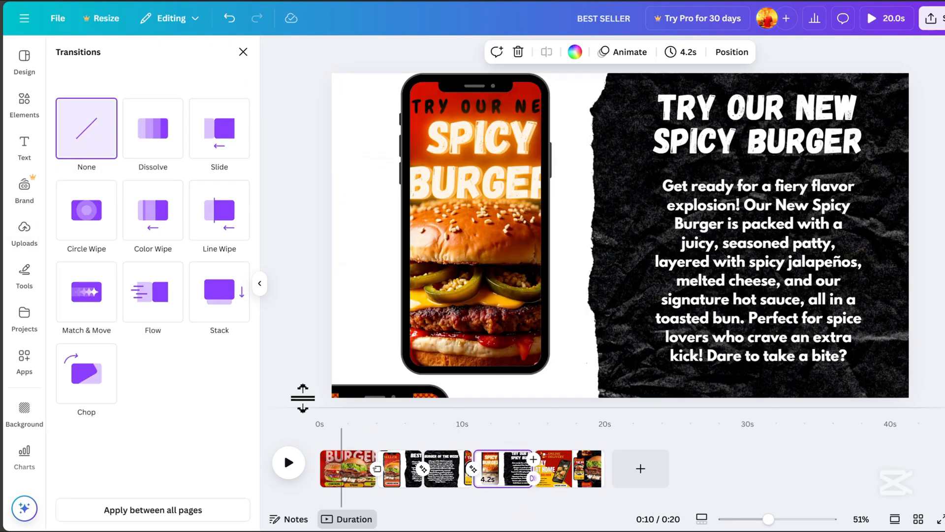
click(87, 288)
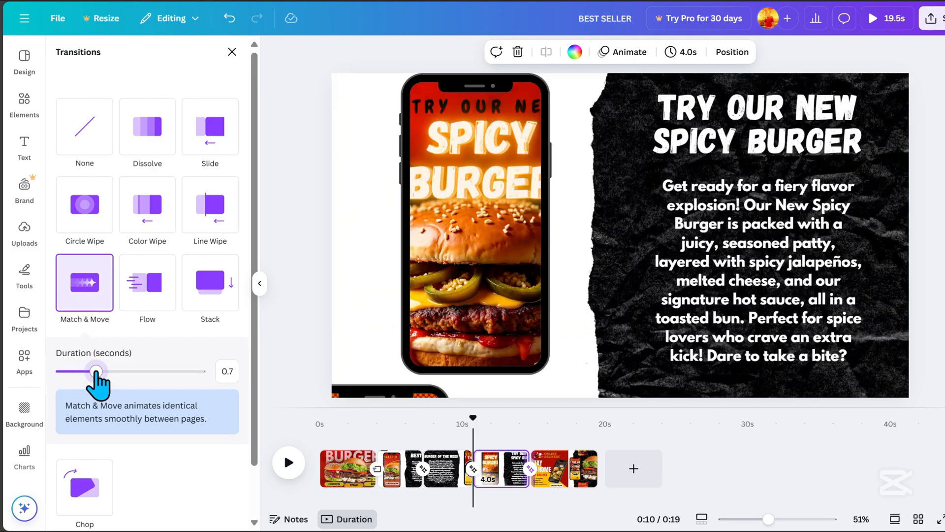
drag(97, 379, 135, 380)
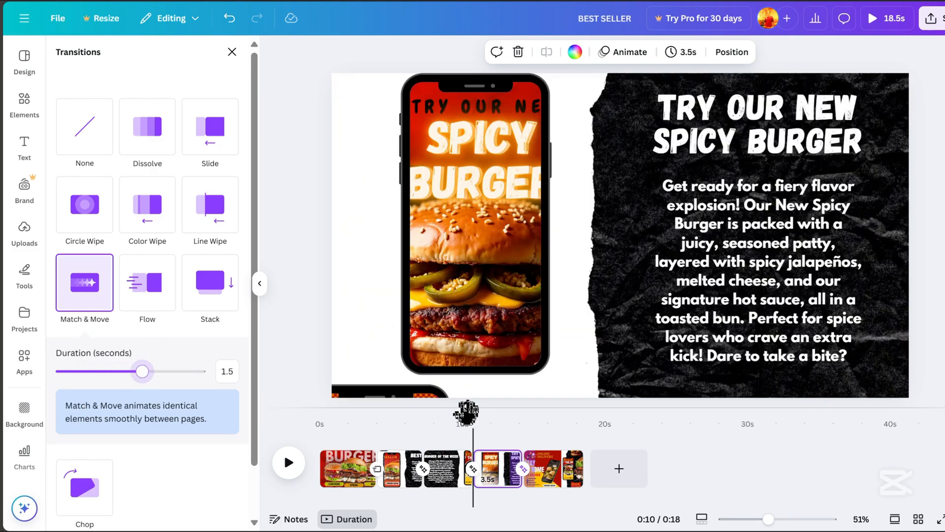
drag(471, 416, 504, 417)
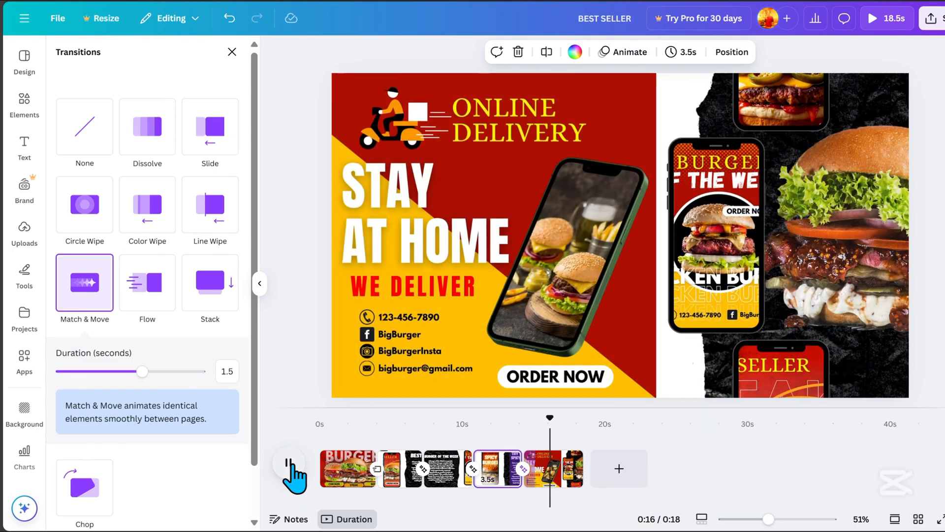
click(290, 463)
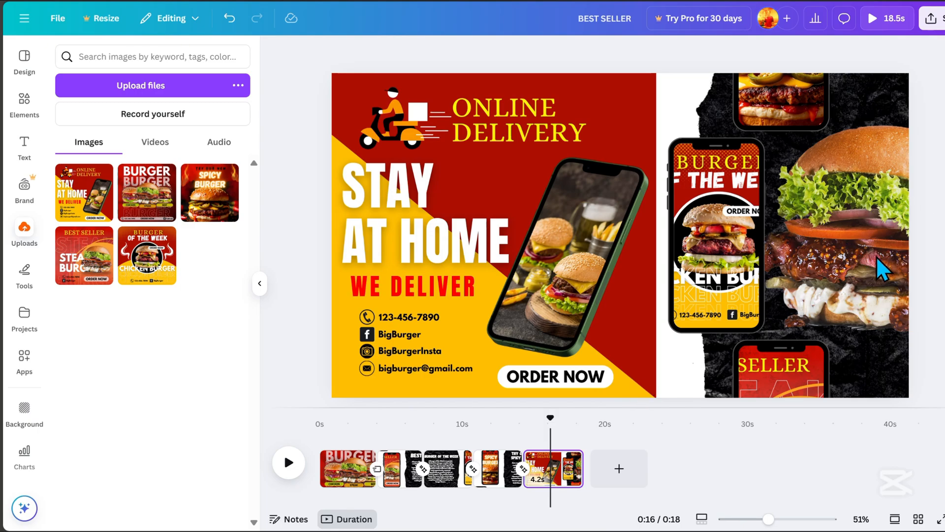
- Apply the Ink animation on enter, Seep style, to the burger photo on the online delivery page and preview it
click(883, 213)
click(720, 53)
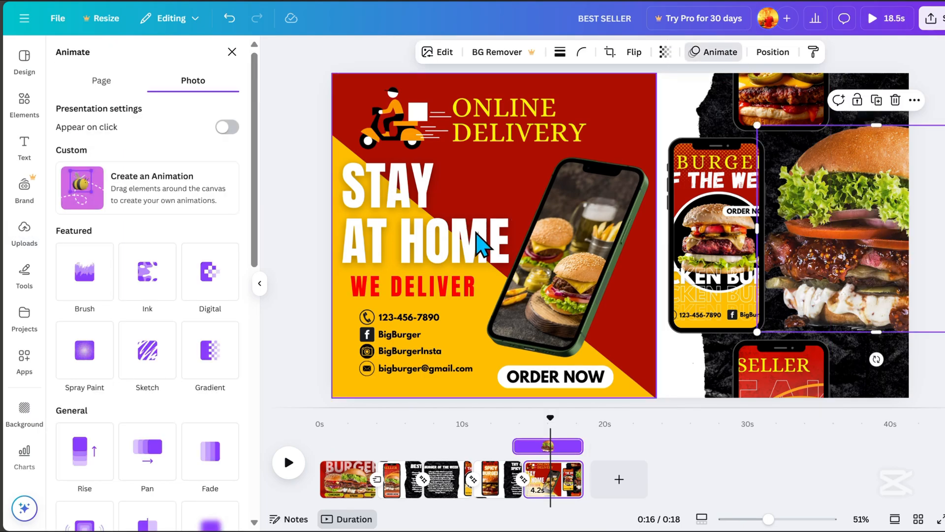
click(160, 294)
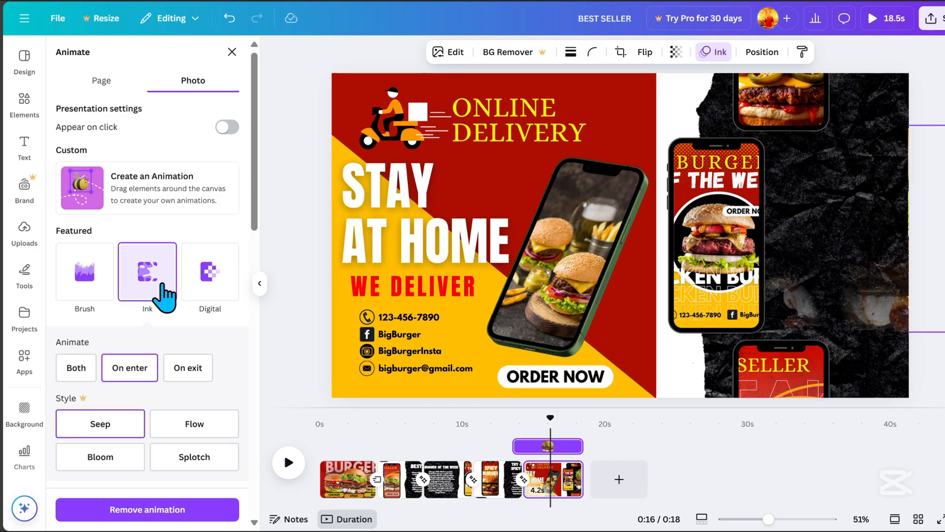
click(289, 461)
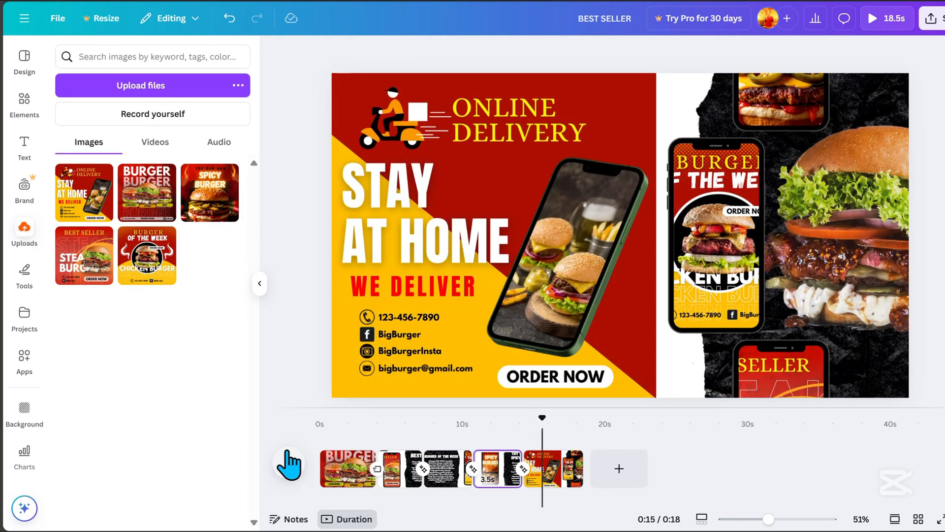
click(289, 463)
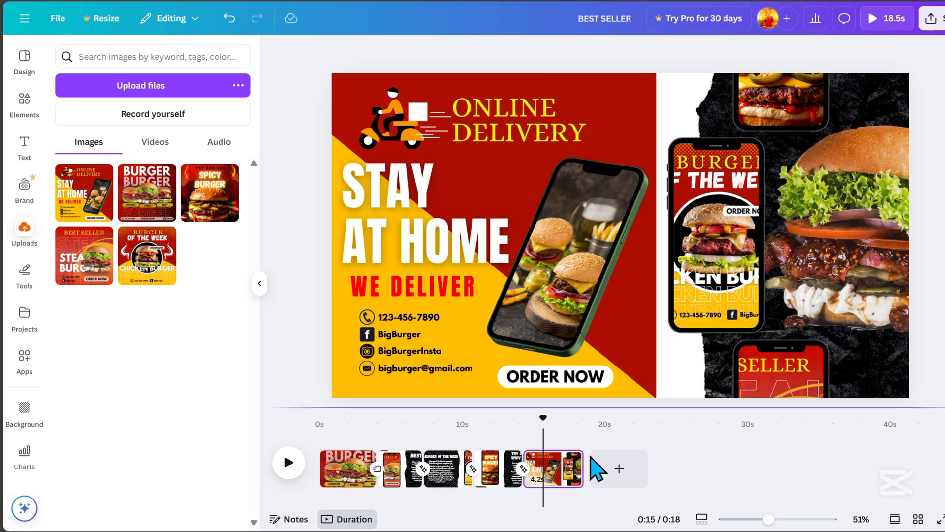
- Trim the start of the burger photo's timing on the online delivery page so it appears after the transition begins, and preview it
click(830, 234)
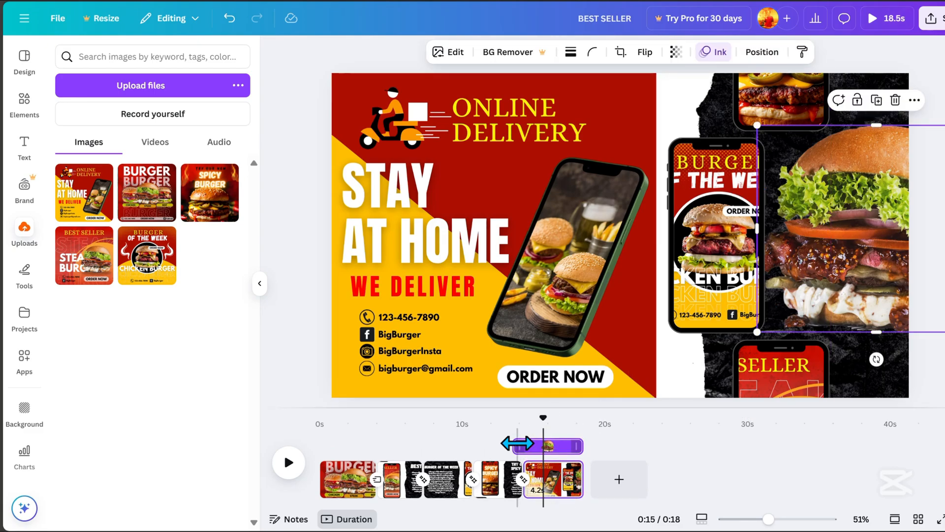
drag(524, 442, 530, 441)
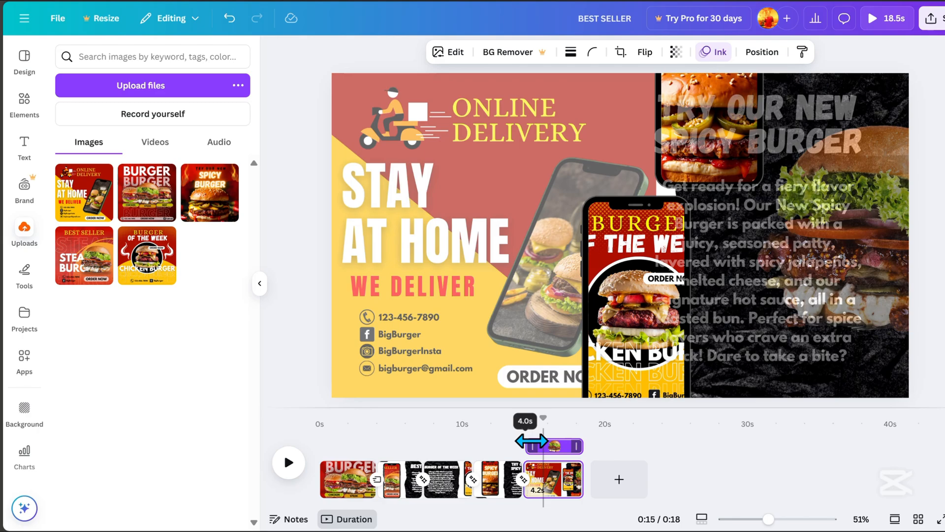
drag(531, 441, 533, 441)
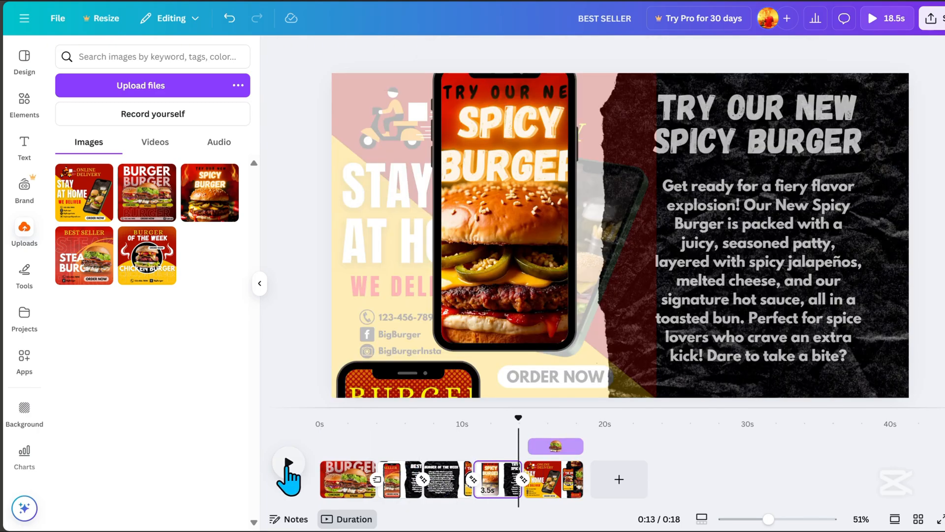
click(290, 462)
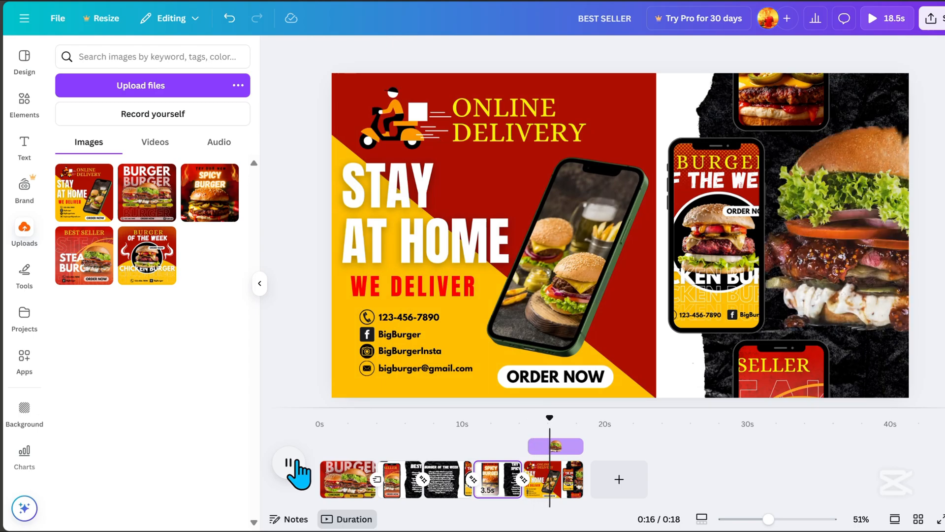
- Browse the photo animation options for the "ONLINE DELIVERY" image
click(470, 246)
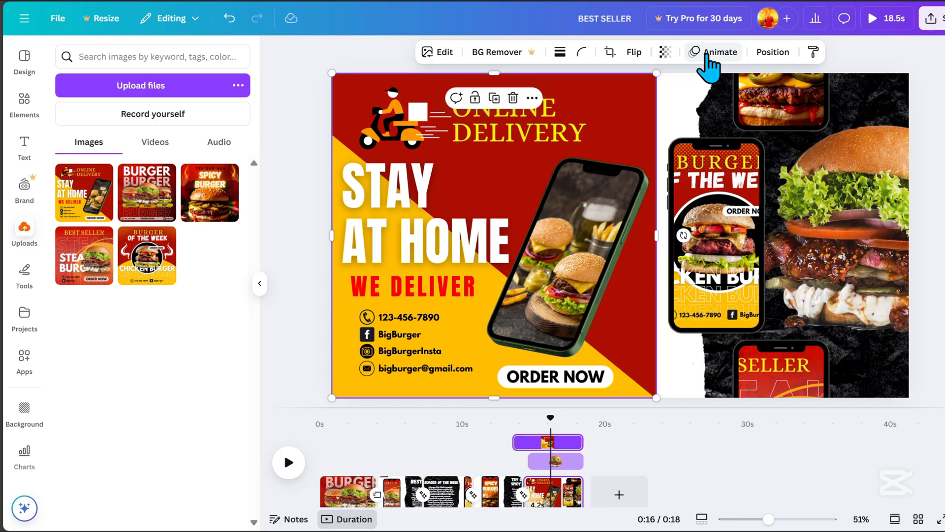
click(708, 54)
scroll(193, 416, down, 5)
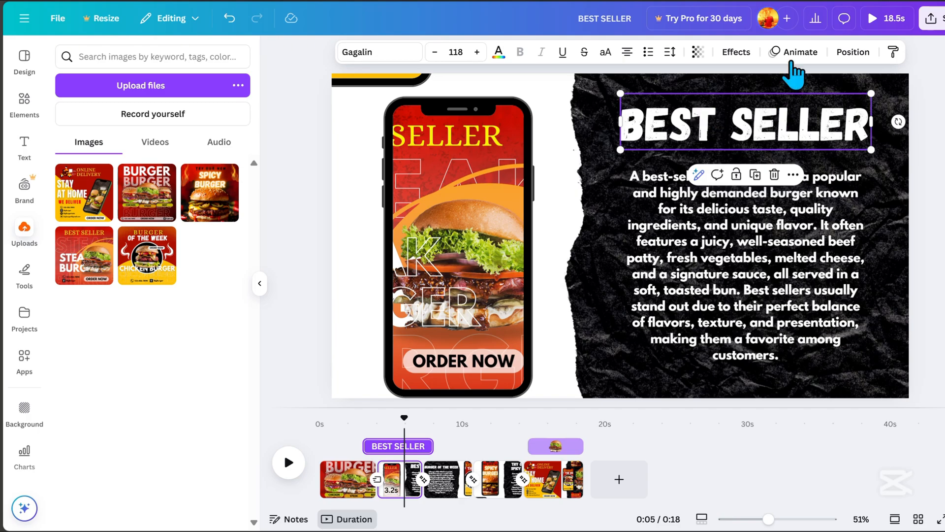
- Apply the Burst animation to the "BEST SELLER" heading and the Breathe animation to the description paragraph below it
click(791, 61)
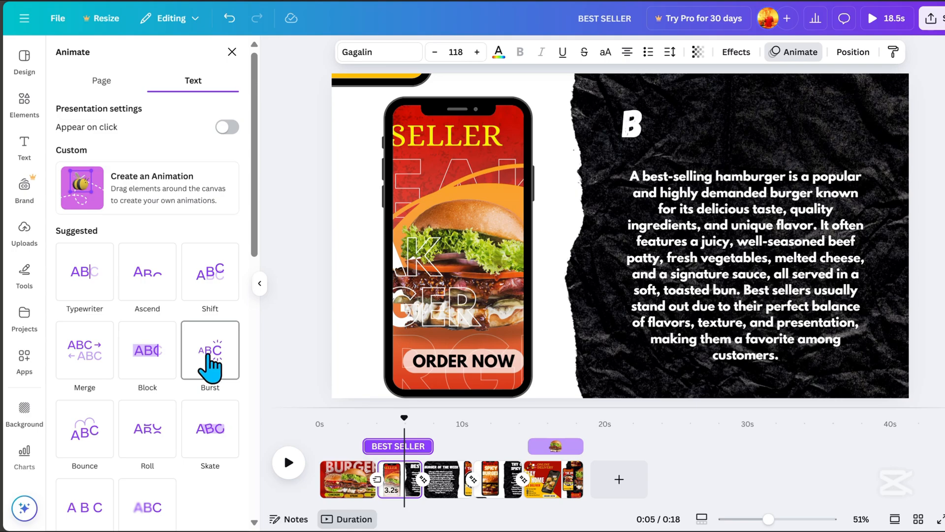
click(213, 367)
click(703, 277)
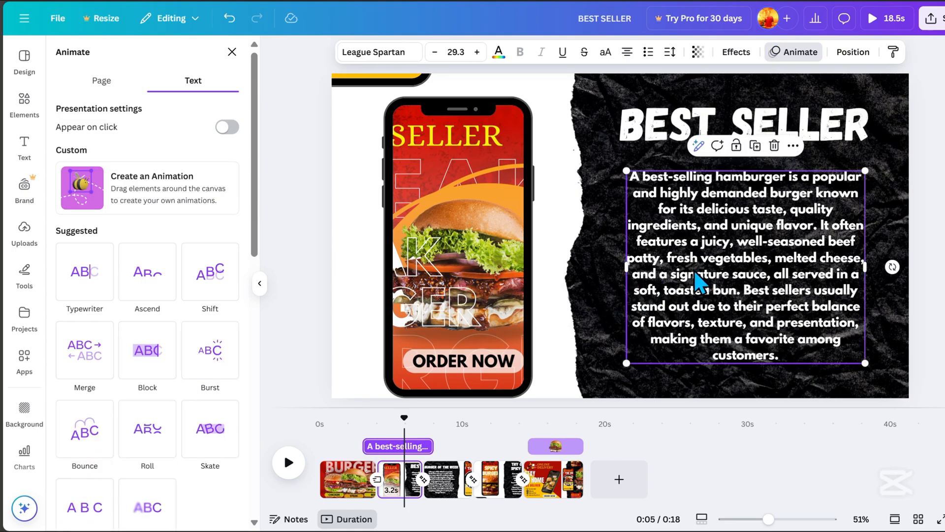
scroll(170, 423, down, 10)
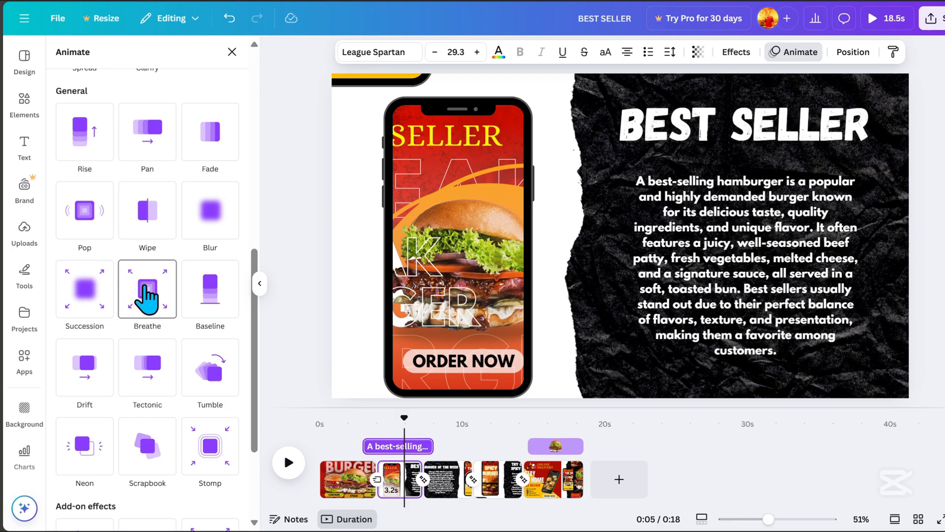
click(147, 297)
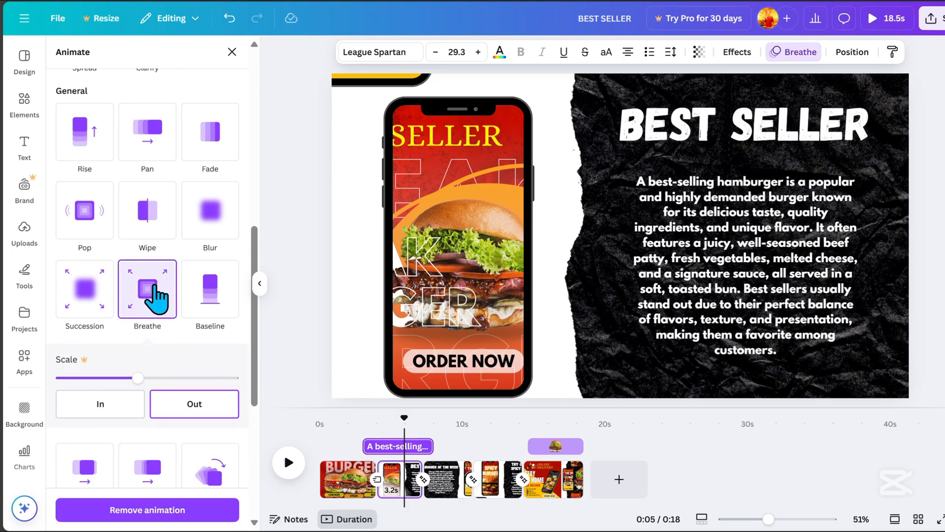
- On the "BURGER OF THE WEEK" page, animate the heading with Burst and the description paragraph with Breathe
click(447, 479)
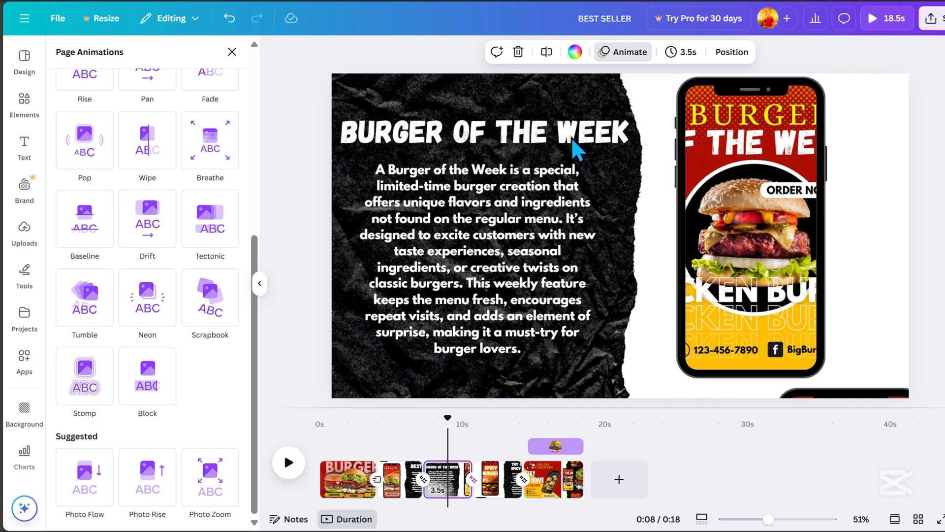
click(574, 141)
click(210, 350)
click(460, 306)
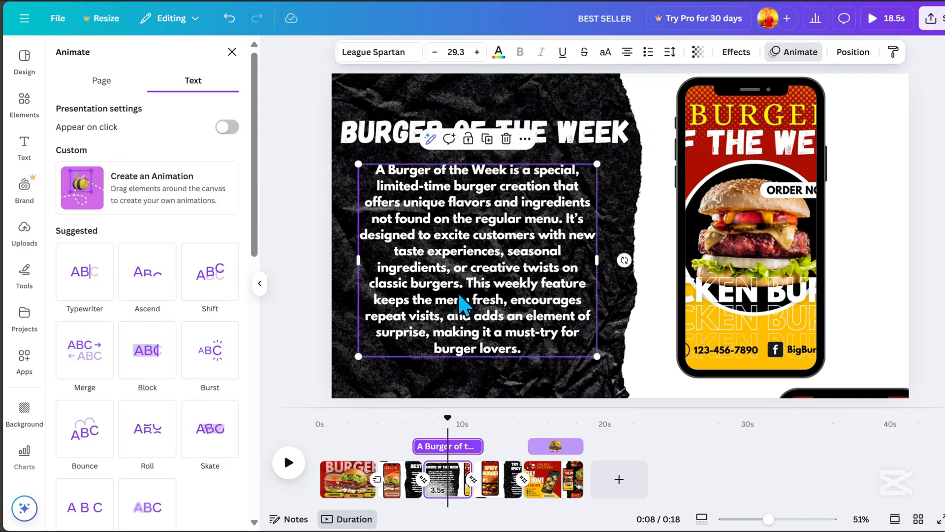
scroll(191, 405, down, 10)
click(151, 178)
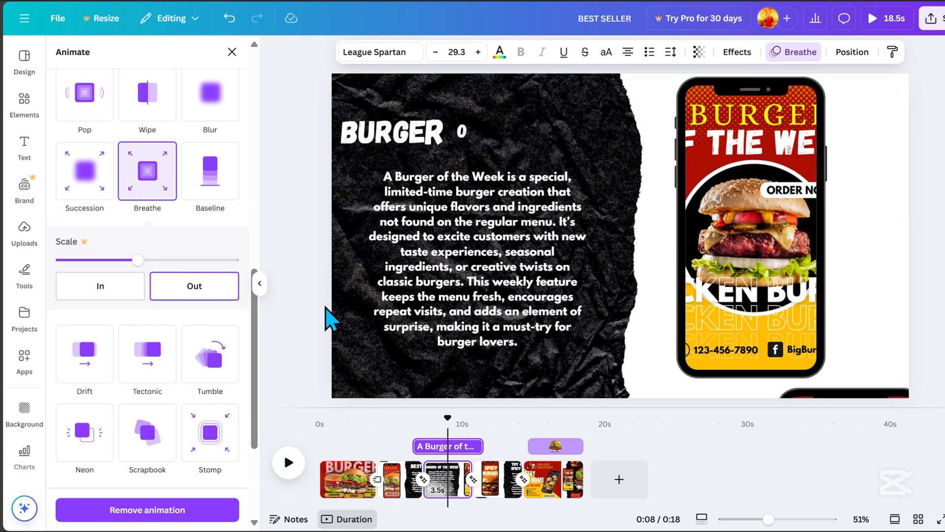
- On the spicy burger page, animate the "TRY OUR NEW..." heading with Burst and the description paragraph with Breathe
click(498, 476)
click(729, 140)
scroll(190, 389, up, 5)
click(210, 253)
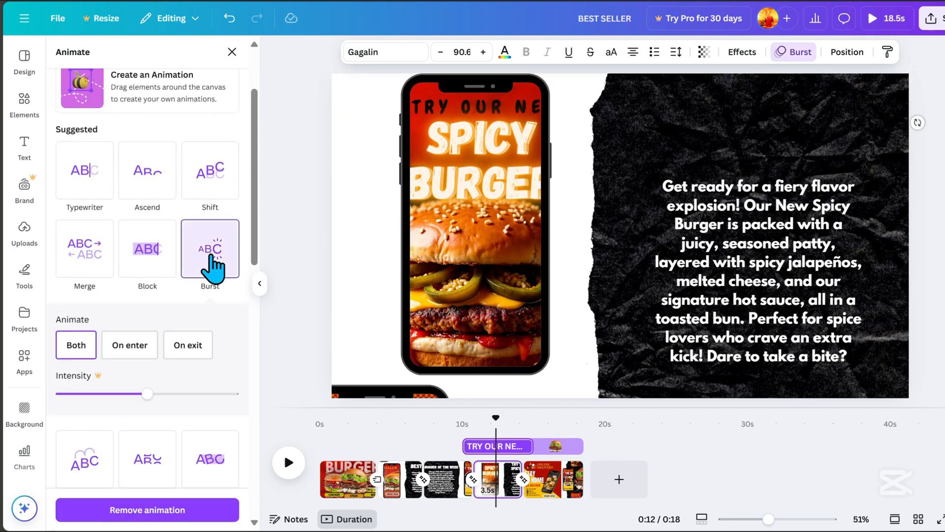
click(779, 310)
scroll(202, 443, down, 10)
click(147, 222)
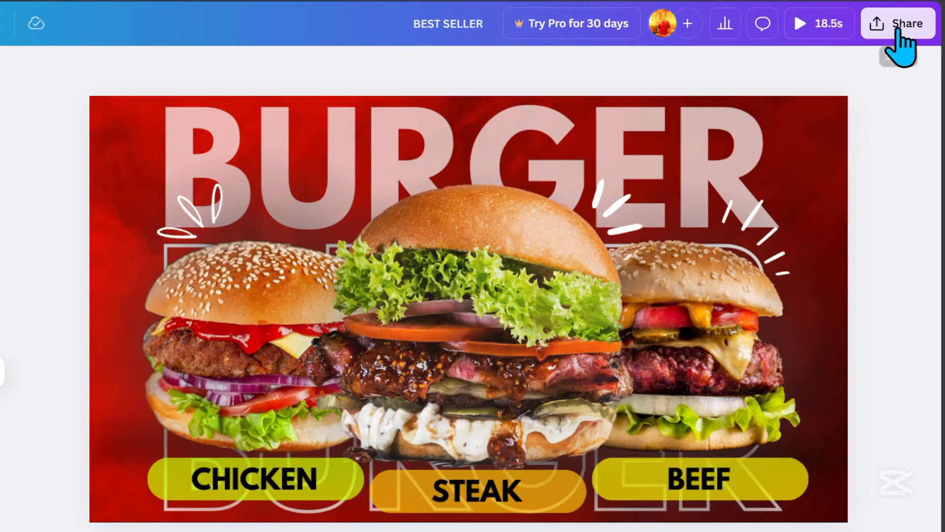
- Download pages 1–5 of the design as an MP4 video in 1080p (HD) quality
click(909, 20)
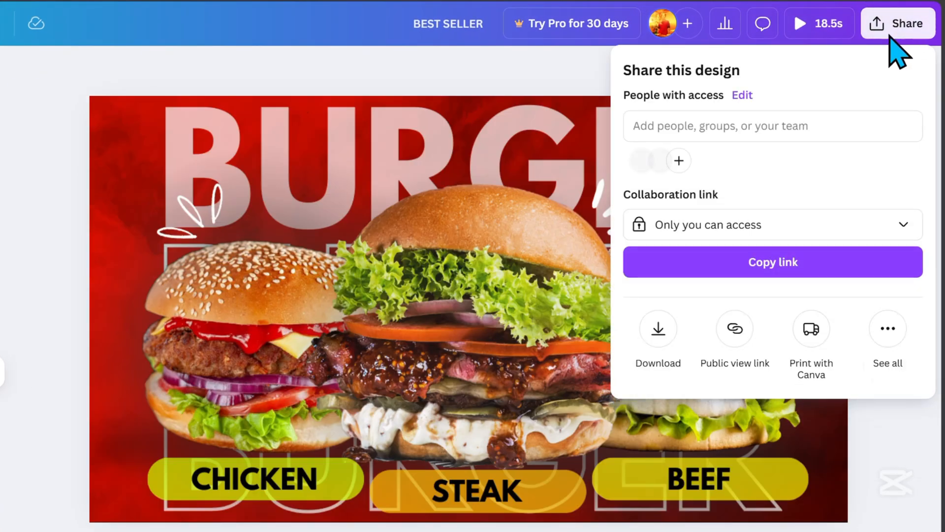
click(659, 328)
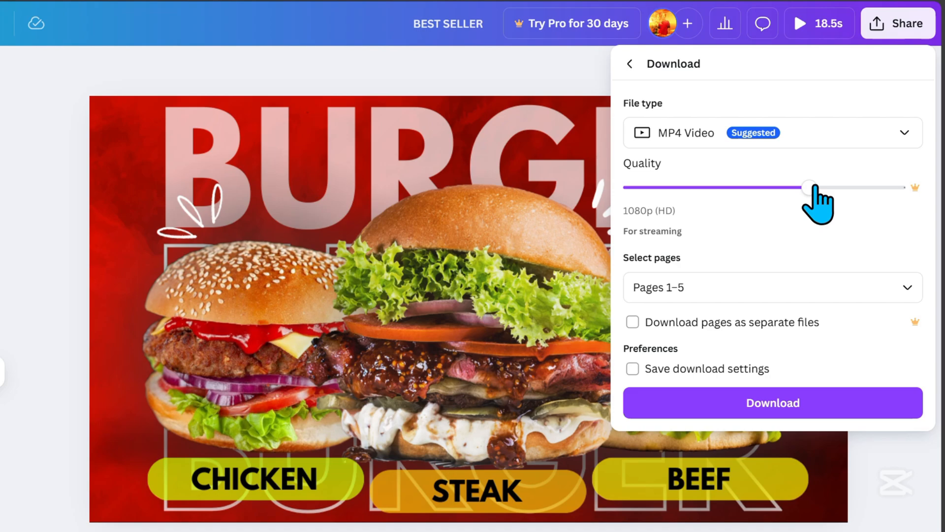
click(730, 399)
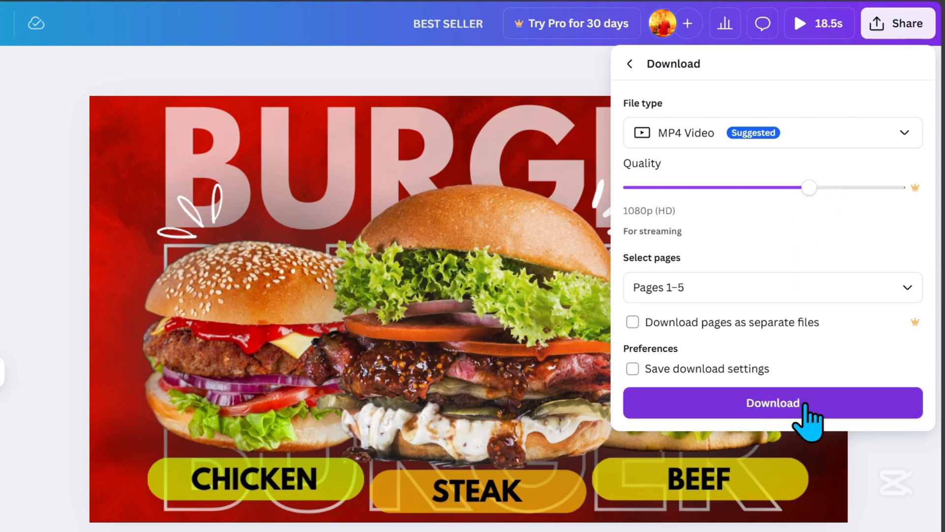